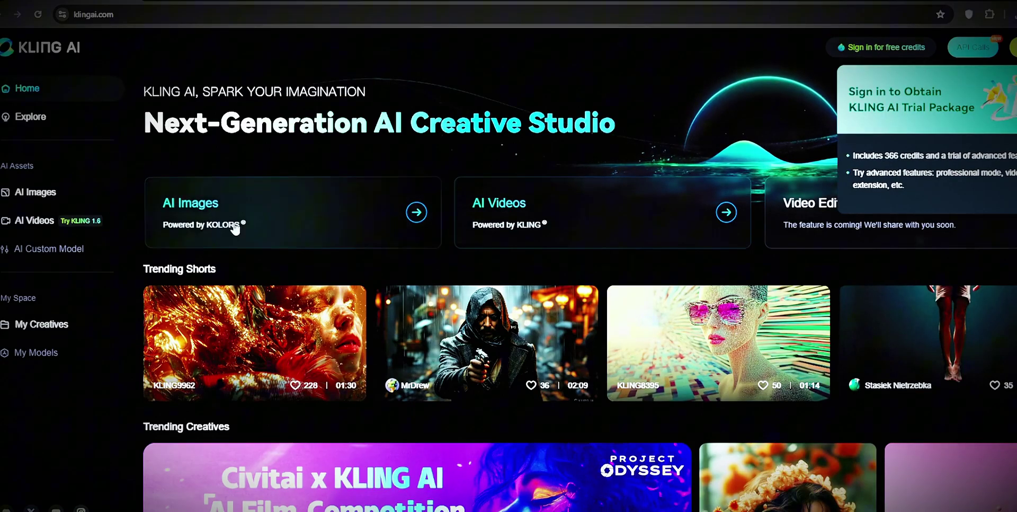
Scroll down through the Rubbrband home page
{"action": "scroll", "coordinate": [603, 289], "scroll_direction": "down", "scroll_amount": 15}
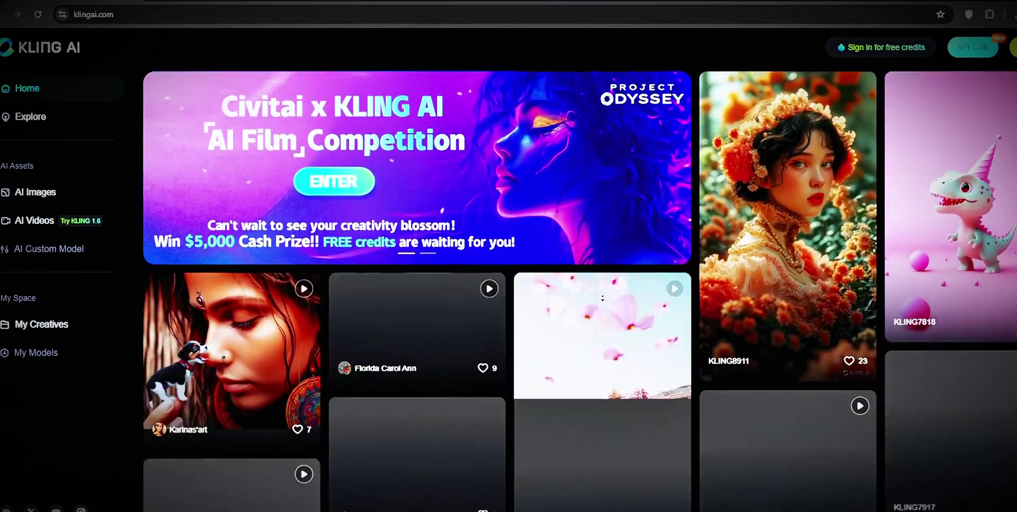
{"action": "scroll", "coordinate": [602, 298], "scroll_direction": "down", "scroll_amount": 2}
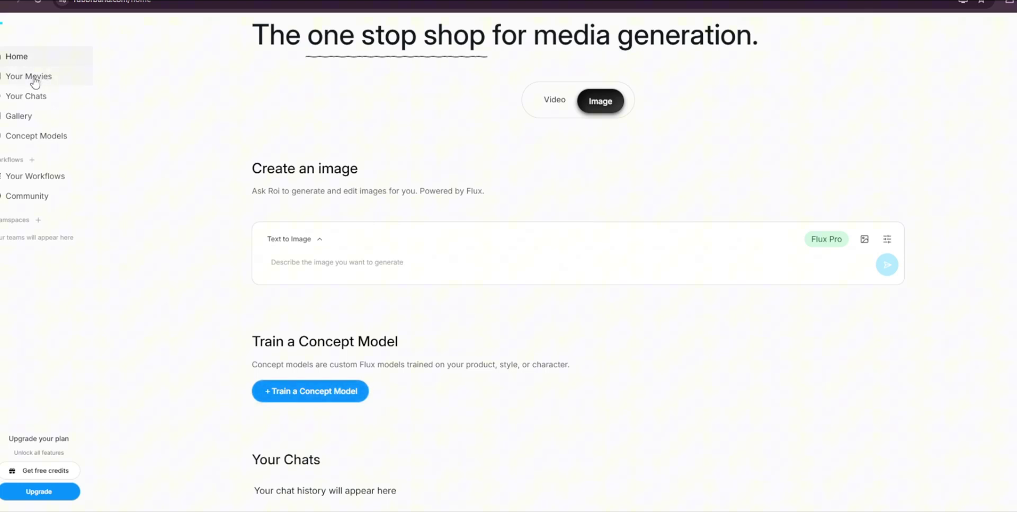
Visit the Your Chats, Home, Gallery and Concept Models pages in Rubbrband's sidebar
{"action": "left_click", "coordinate": [25, 97]}
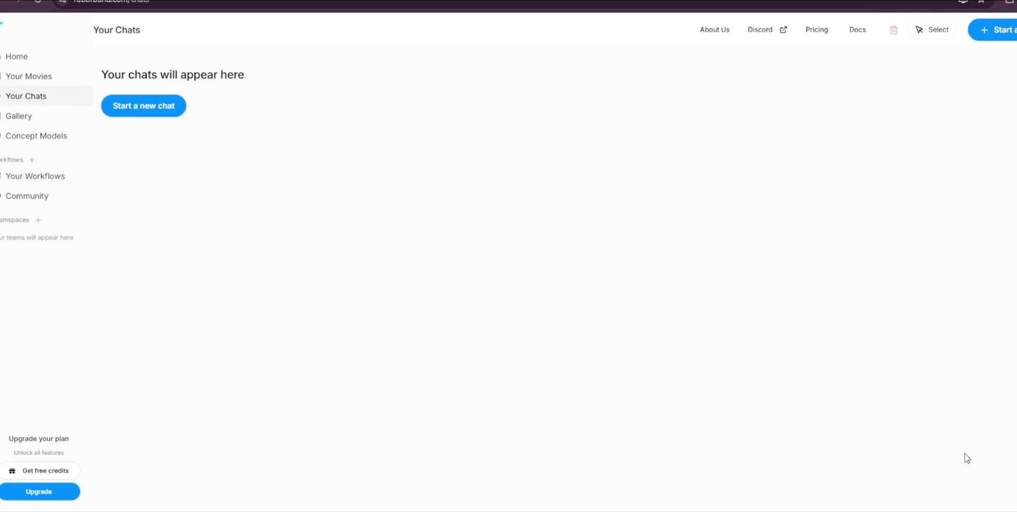
{"action": "left_click", "coordinate": [147, 109]}
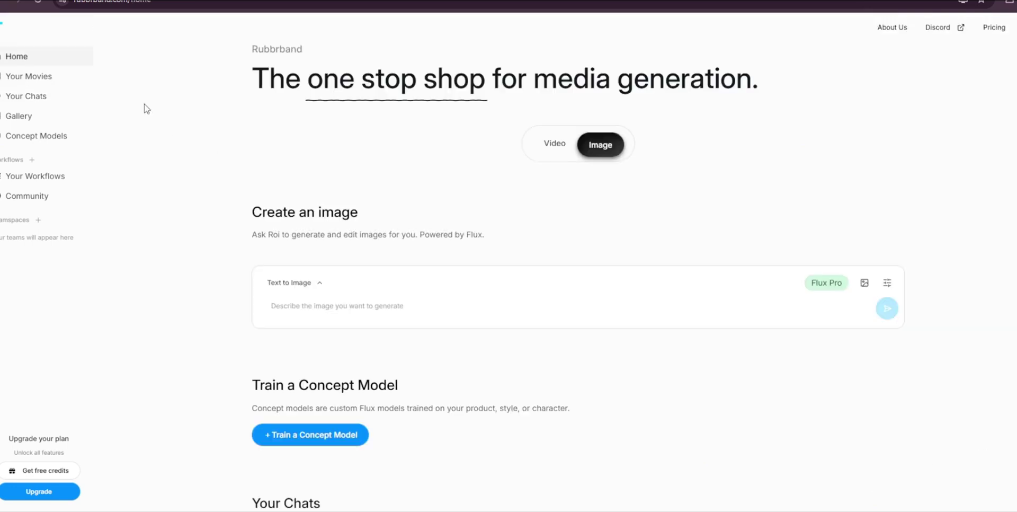
{"action": "left_click", "coordinate": [21, 117]}
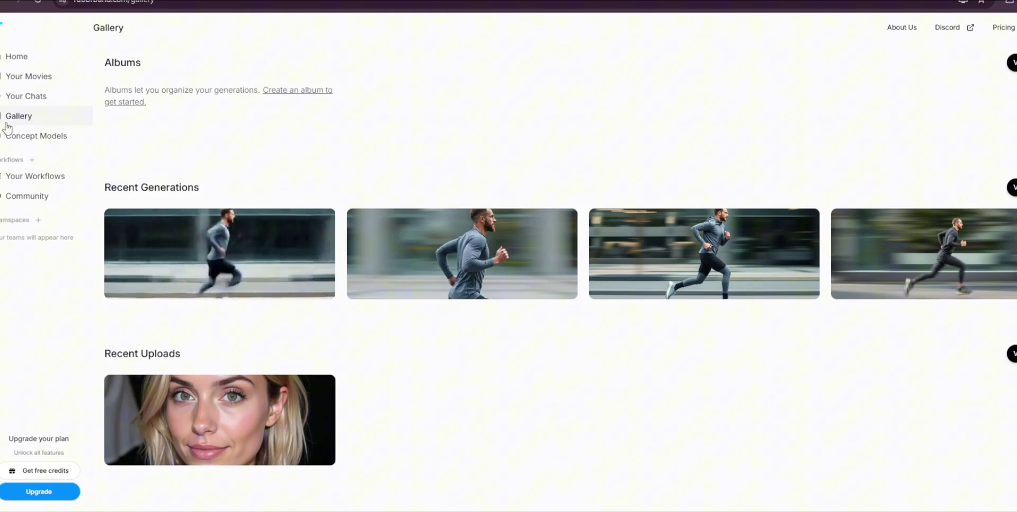
{"action": "left_click", "coordinate": [27, 140]}
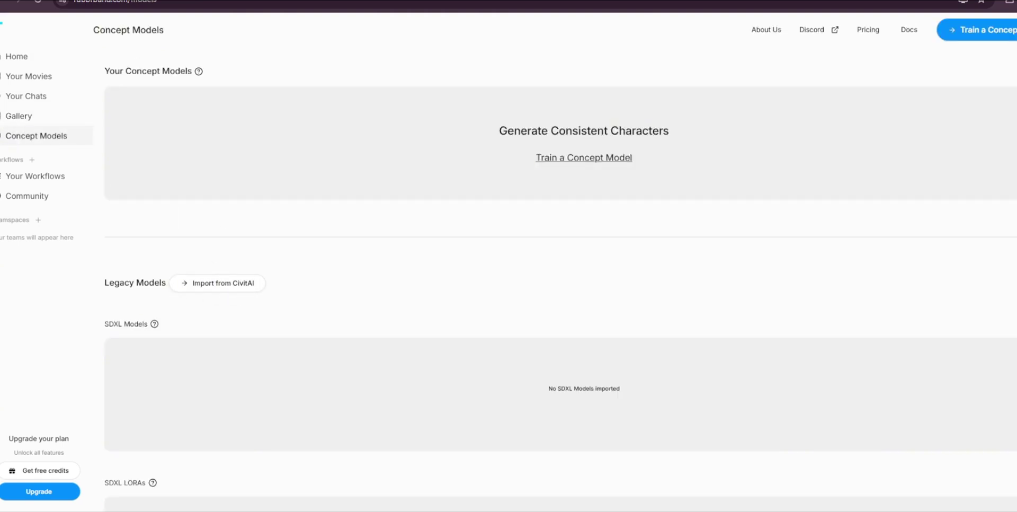
In a new tab, search 'civit ai' and go to the Civitai website
{"action": "key", "text": "ctrl+t"}
{"action": "type", "text": "civit ai"}
{"action": "key", "text": "Return"}
{"action": "left_click", "coordinate": [175, 166]}
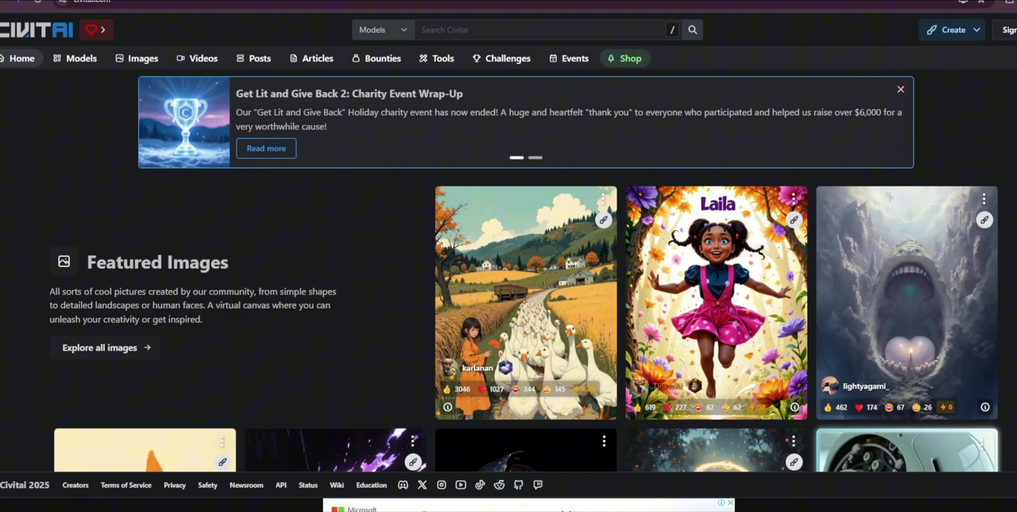
Scroll through Civitai's Featured Images
{"action": "scroll", "coordinate": [177, 141], "scroll_direction": "down", "scroll_amount": 2}
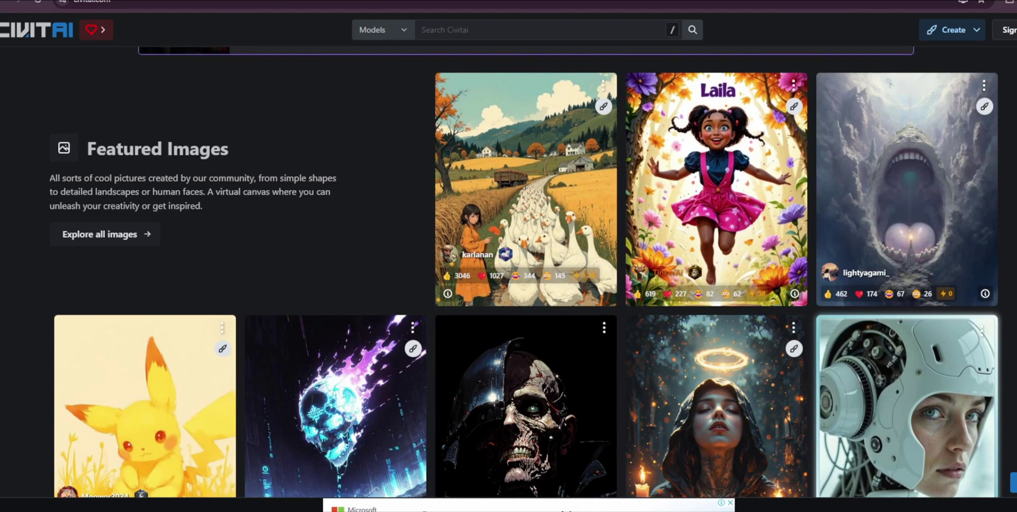
{"action": "scroll", "coordinate": [957, 264], "scroll_direction": "down", "scroll_amount": 4}
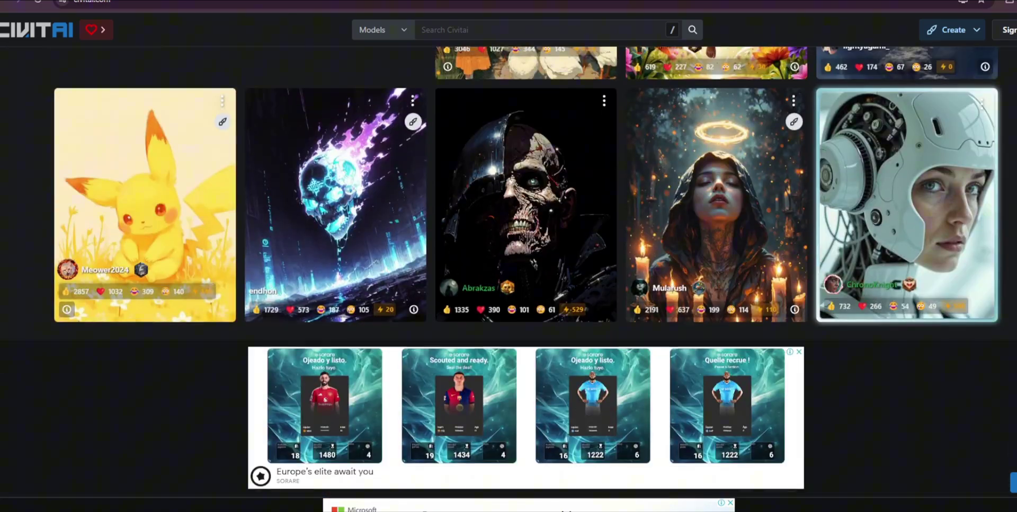
{"action": "scroll", "coordinate": [958, 265], "scroll_direction": "down", "scroll_amount": 3}
{"action": "scroll", "coordinate": [889, 309], "scroll_direction": "up", "scroll_amount": 8}
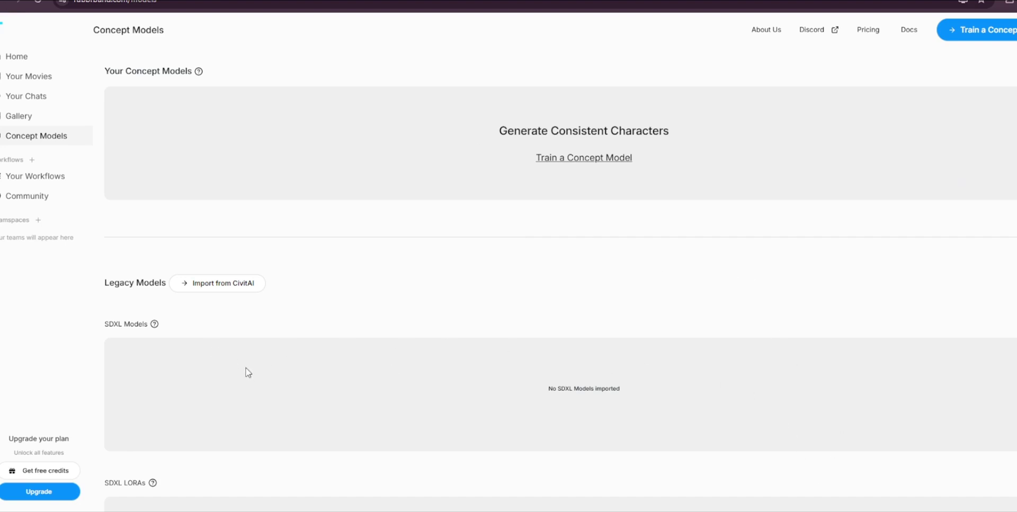
Try Train a Concept Model, dismiss the upgrade pricing offer, and go to Your Workflows
{"action": "scroll", "coordinate": [248, 373], "scroll_direction": "down", "scroll_amount": 1}
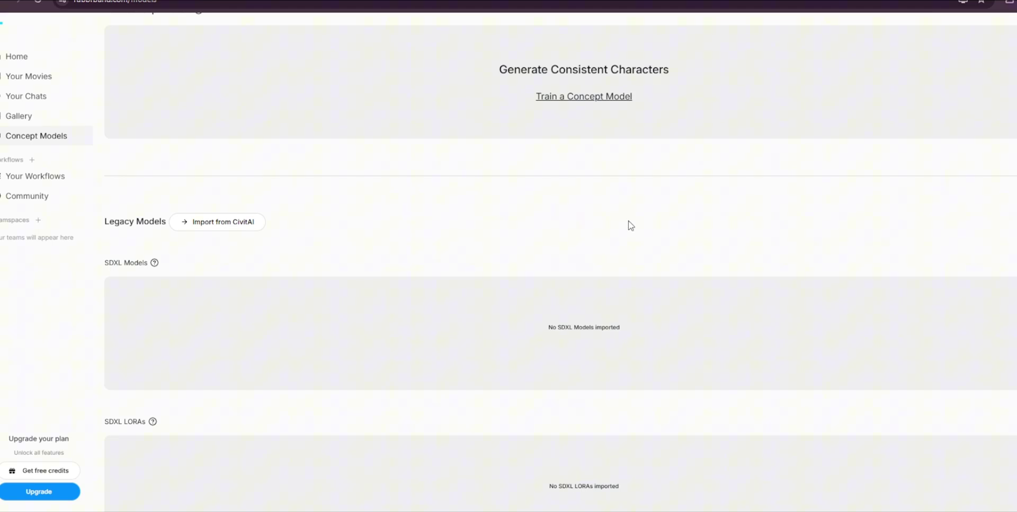
{"action": "left_click", "coordinate": [554, 100]}
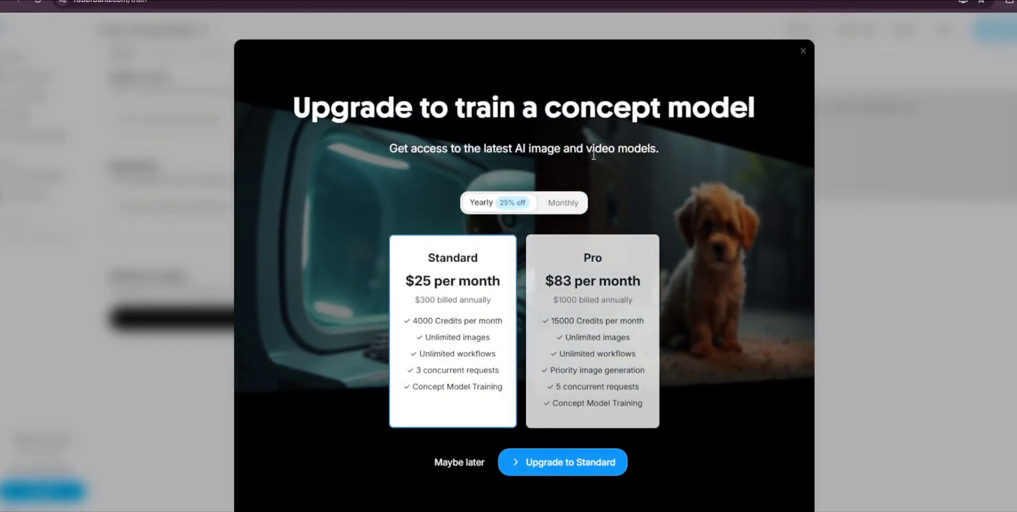
{"action": "left_click", "coordinate": [803, 51]}
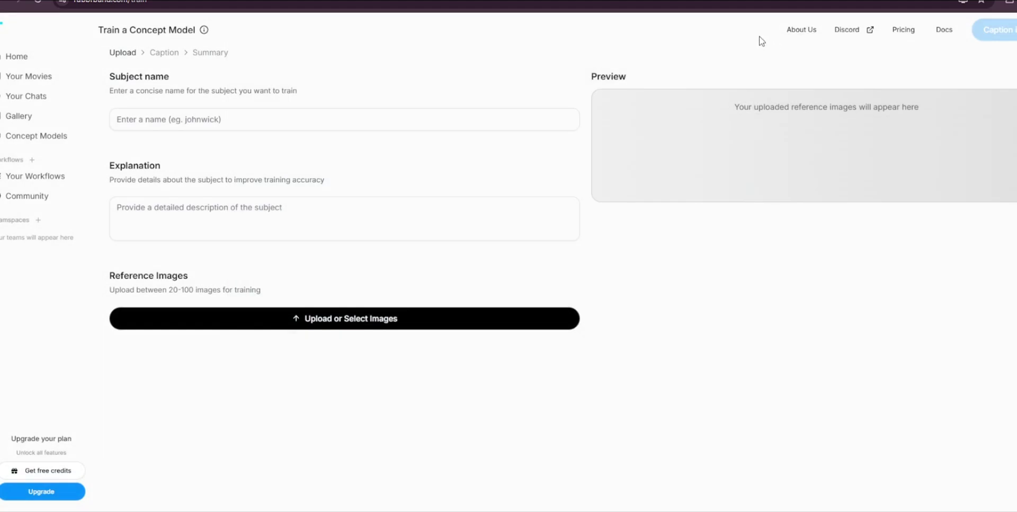
{"action": "left_click", "coordinate": [37, 182]}
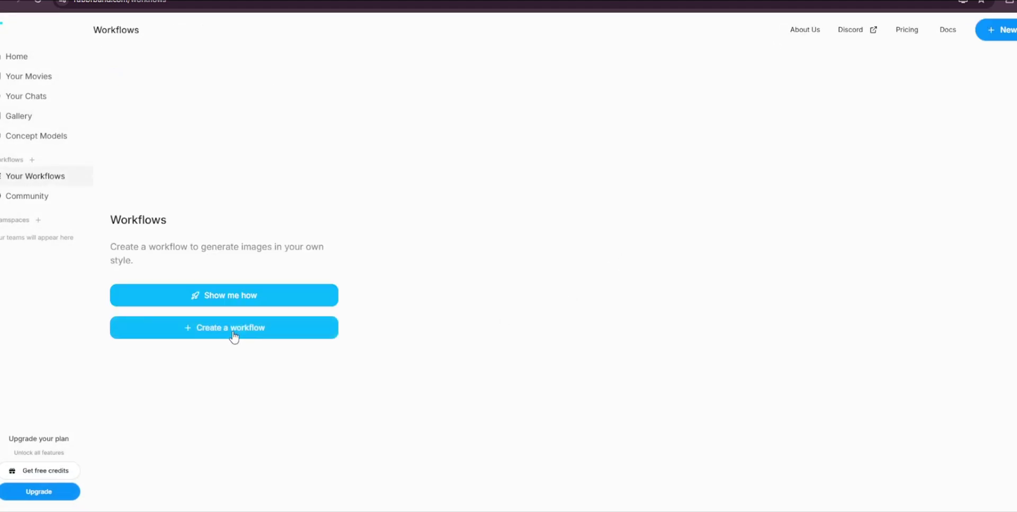
Start the workflow basics tutorial and advance to the Modify Prompt step
{"action": "left_click", "coordinate": [214, 300]}
{"action": "left_click_drag", "start_coordinate": [235, 203], "coordinate": [847, 231]}
{"action": "left_click", "coordinate": [511, 405]}
{"action": "scroll", "coordinate": [805, 376], "scroll_direction": "up", "scroll_amount": 3}
{"action": "scroll", "coordinate": [816, 372], "scroll_direction": "down", "scroll_amount": 1}
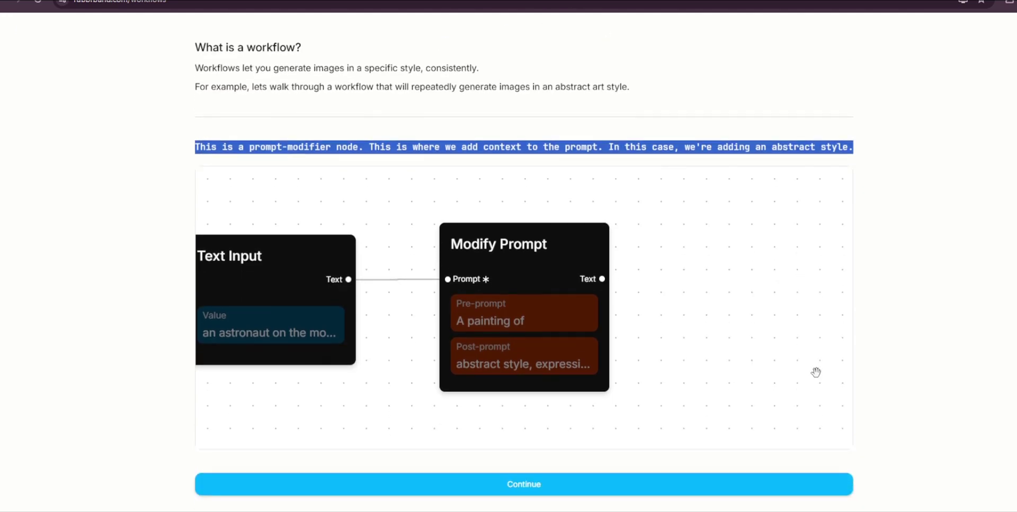
Step through Text to Image, the full workflow overview, and the LoRA and model examples
{"action": "left_click", "coordinate": [606, 483]}
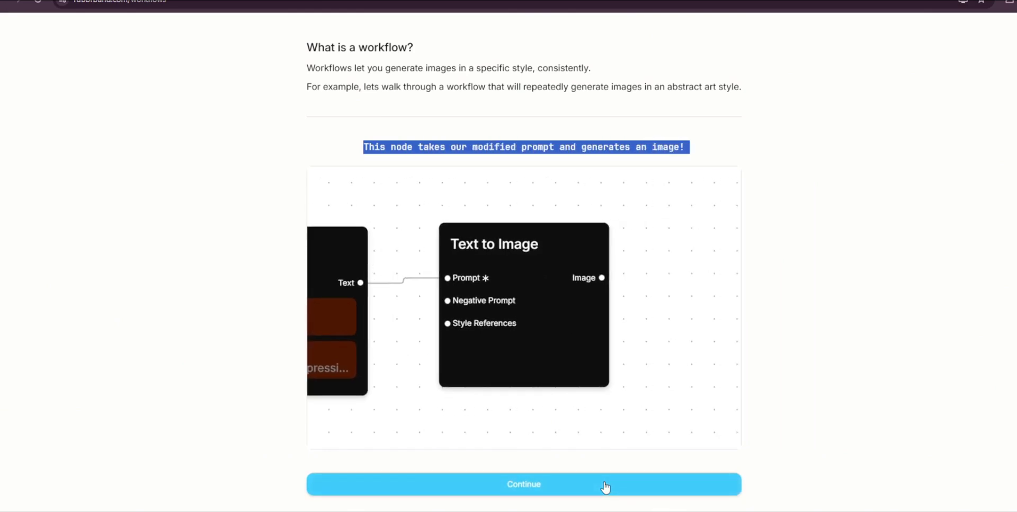
{"action": "left_click", "coordinate": [606, 486]}
{"action": "left_click", "coordinate": [605, 488]}
{"action": "left_click", "coordinate": [604, 489]}
{"action": "left_click", "coordinate": [602, 489]}
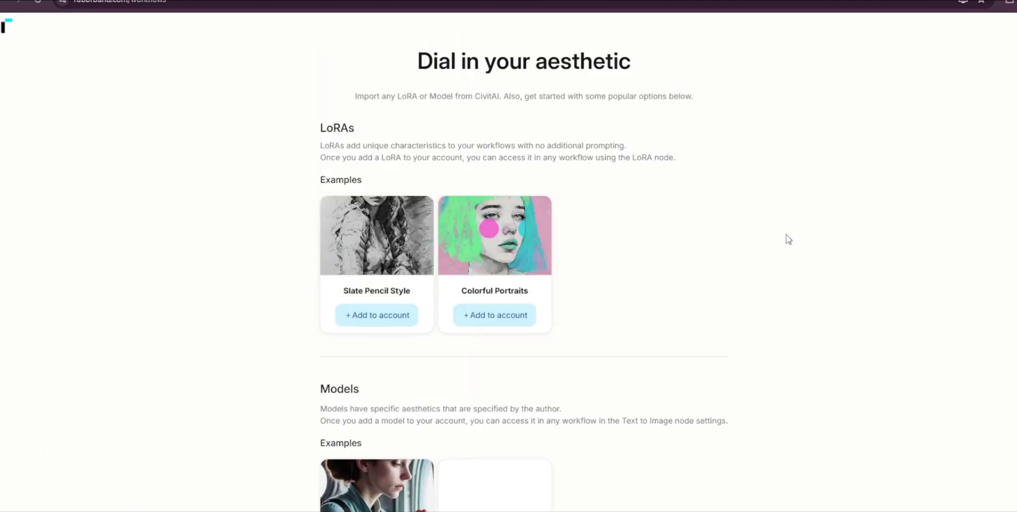
{"action": "scroll", "coordinate": [519, 284], "scroll_direction": "down", "scroll_amount": 5}
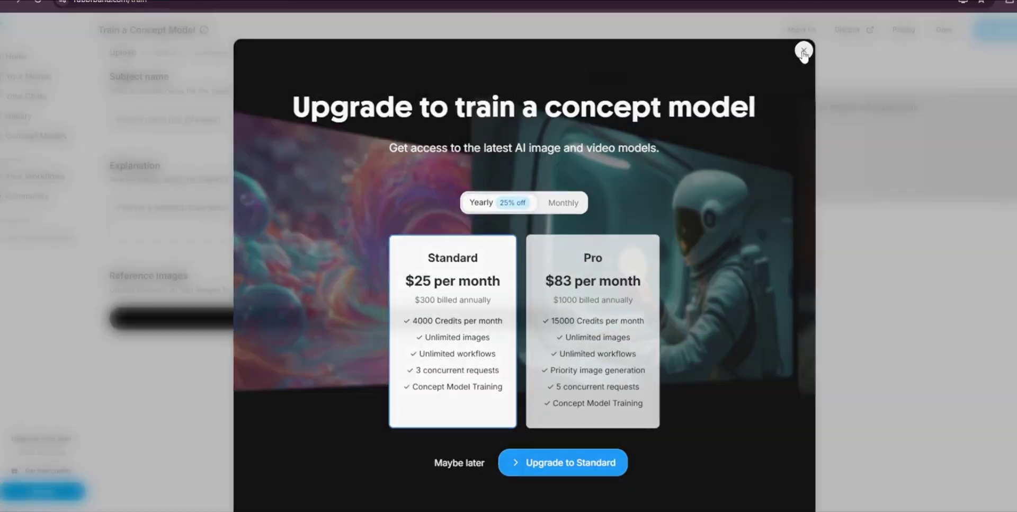
{"action": "left_click", "coordinate": [802, 46]}
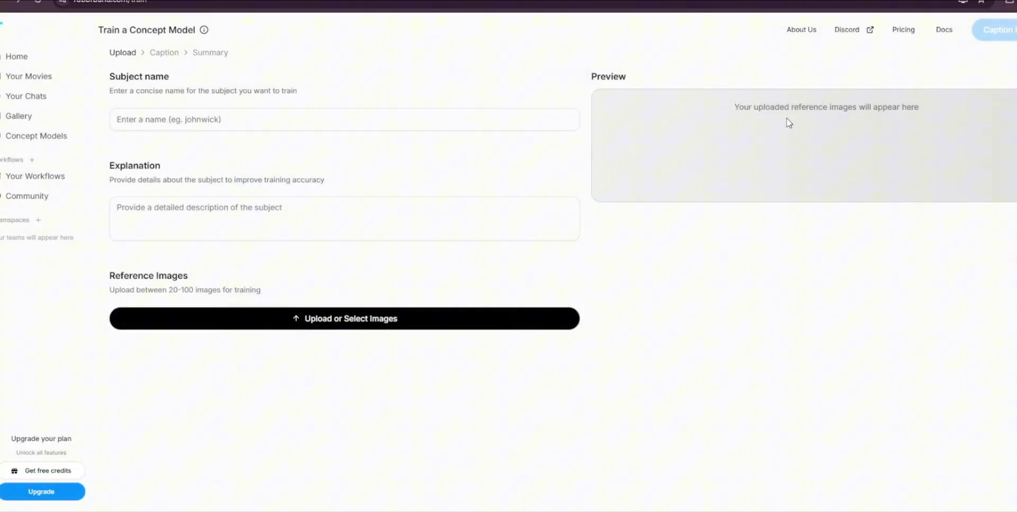
On the Community page, view the Beauty and The Beast workflow, then return to the list
{"action": "left_click", "coordinate": [29, 198]}
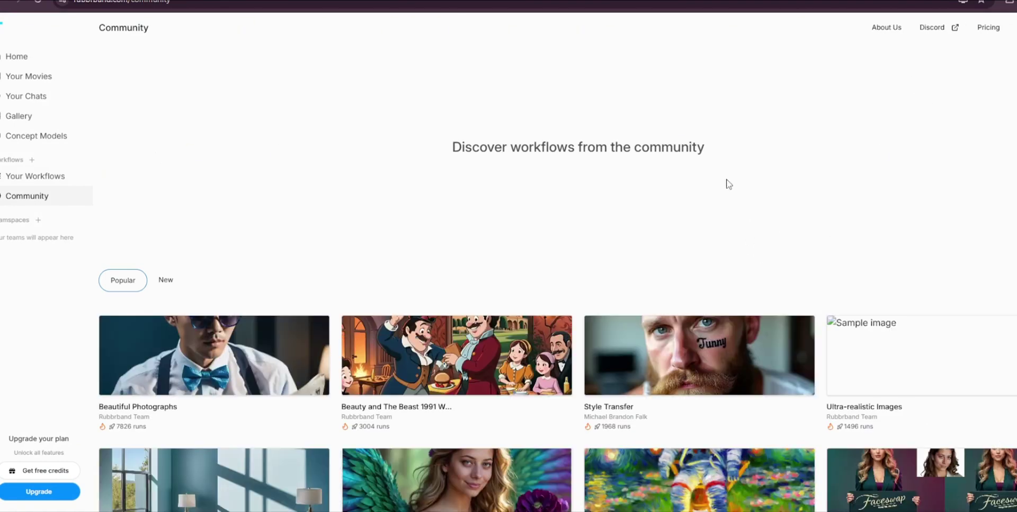
{"action": "scroll", "coordinate": [538, 225], "scroll_direction": "down", "scroll_amount": 1}
{"action": "left_click", "coordinate": [476, 313]}
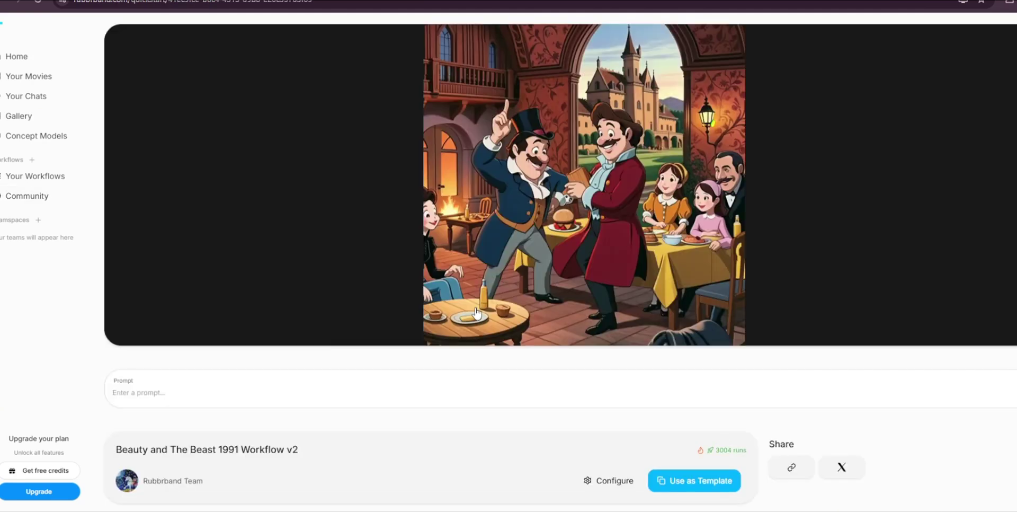
{"action": "key", "text": "alt+Left"}
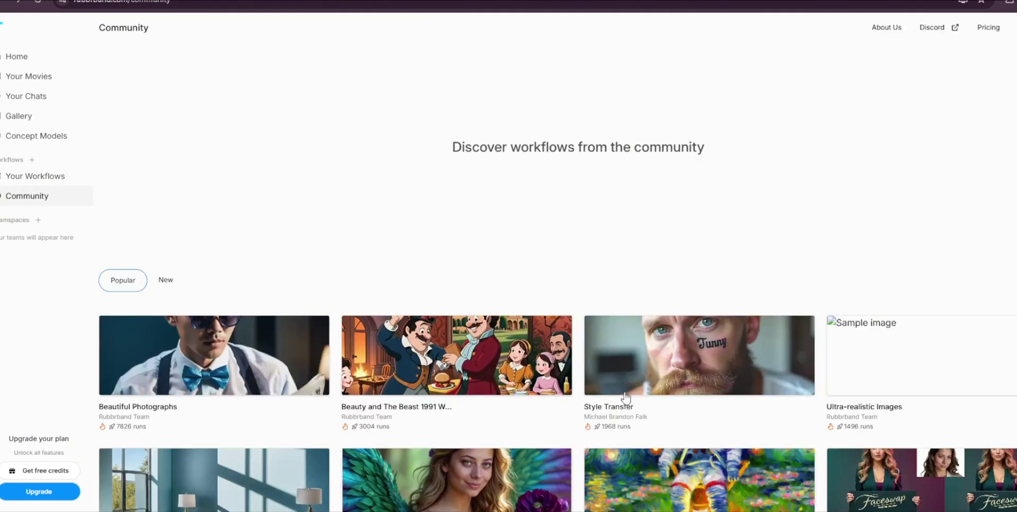
Make an editable copy of the Faceswap Into Base Image workflow, then return to the list
{"action": "scroll", "coordinate": [626, 398], "scroll_direction": "down", "scroll_amount": 3}
{"action": "left_click", "coordinate": [939, 340]}
{"action": "scroll", "coordinate": [559, 339], "scroll_direction": "down", "scroll_amount": 1}
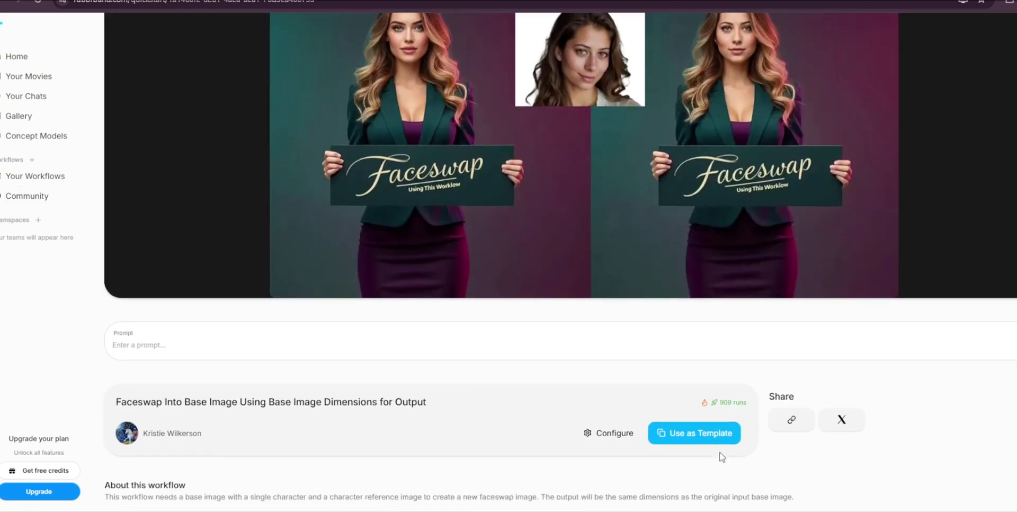
{"action": "left_click", "coordinate": [692, 432]}
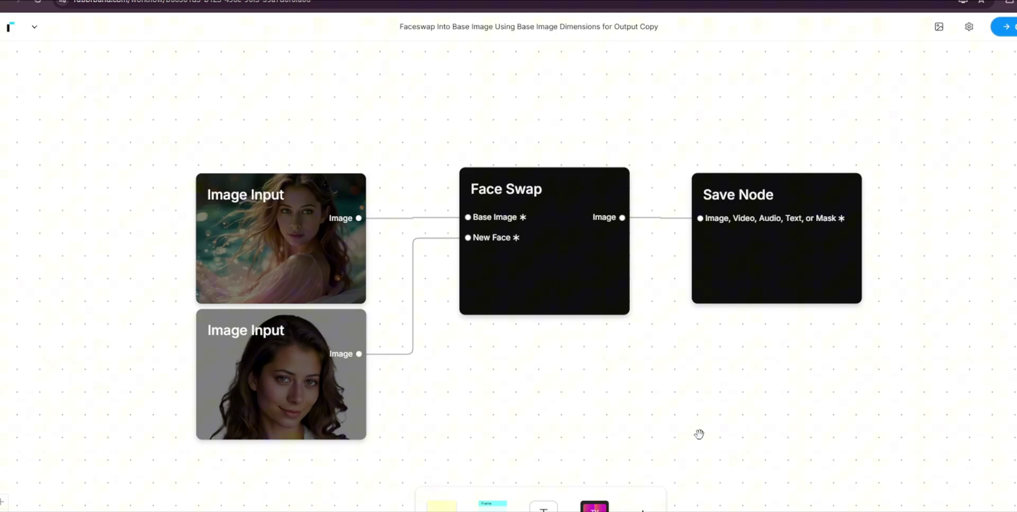
{"action": "key", "text": "alt+Left"}
{"action": "key", "text": "alt+Left"}
View the Flux Pro Workflow, then return to the list of community workflows
{"action": "scroll", "coordinate": [468, 487], "scroll_direction": "down", "scroll_amount": 5}
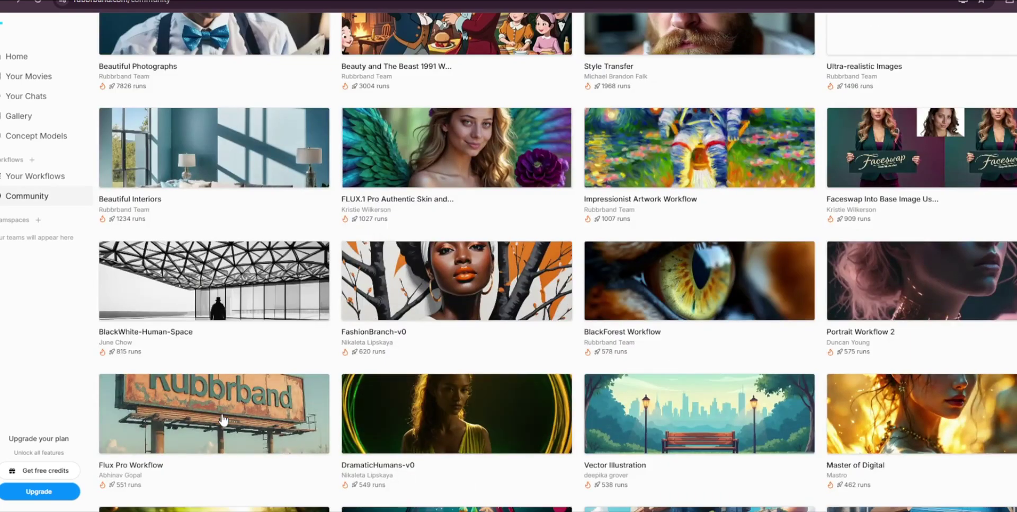
{"action": "left_click", "coordinate": [232, 426]}
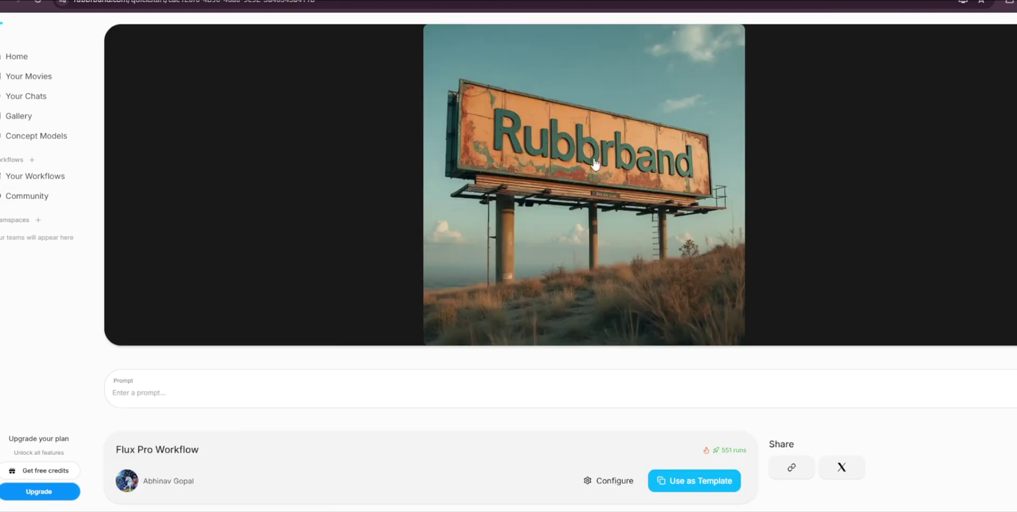
{"action": "key", "text": "alt+Left"}
{"action": "scroll", "coordinate": [595, 416], "scroll_direction": "down", "scroll_amount": 10}
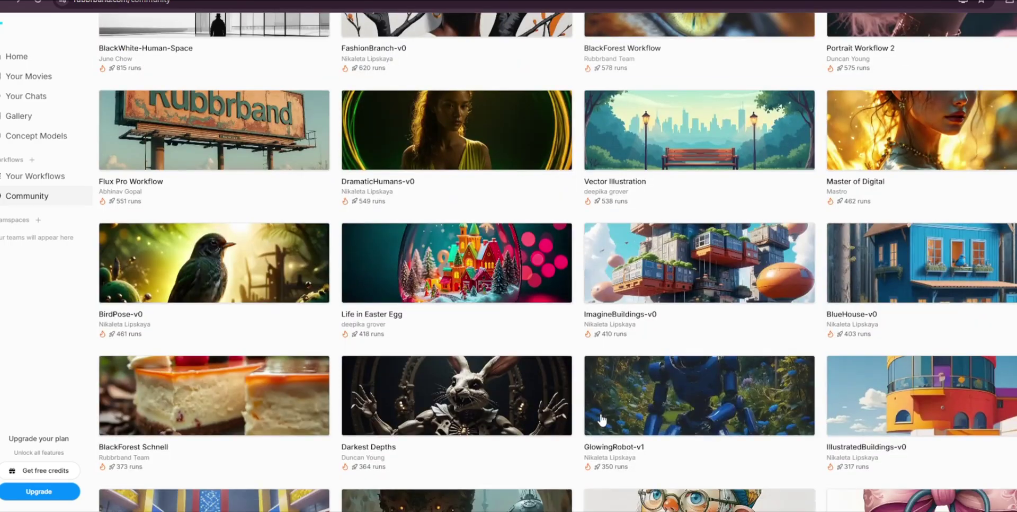
{"action": "scroll", "coordinate": [602, 418], "scroll_direction": "down", "scroll_amount": 2}
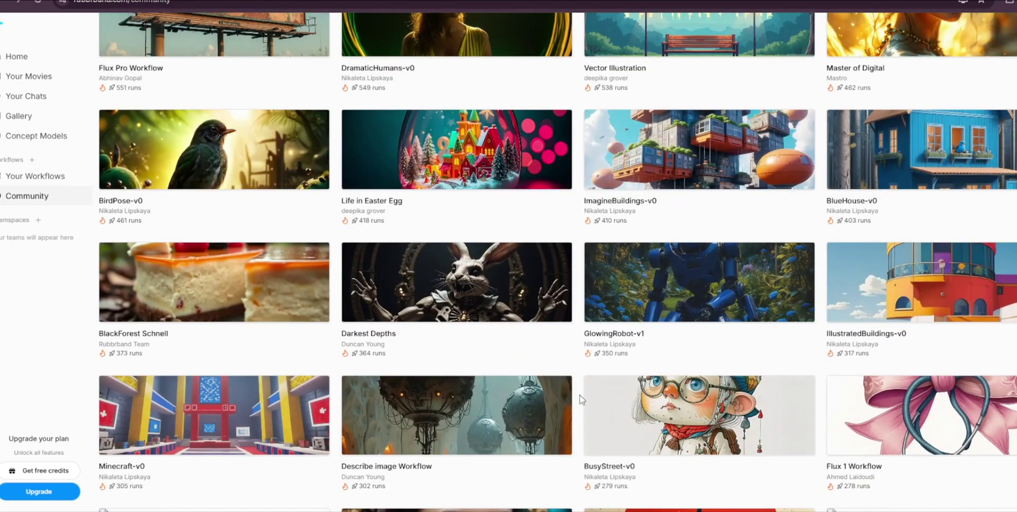
Dismiss the Get free credits offer and return to the Home page
{"action": "left_click", "coordinate": [47, 471]}
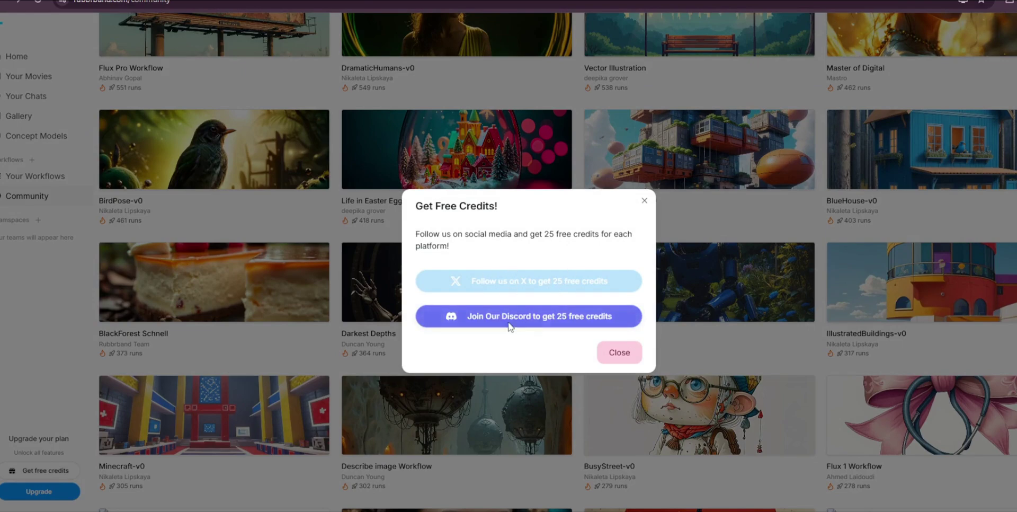
{"action": "left_click", "coordinate": [619, 352]}
{"action": "scroll", "coordinate": [632, 360], "scroll_direction": "down", "scroll_amount": 4}
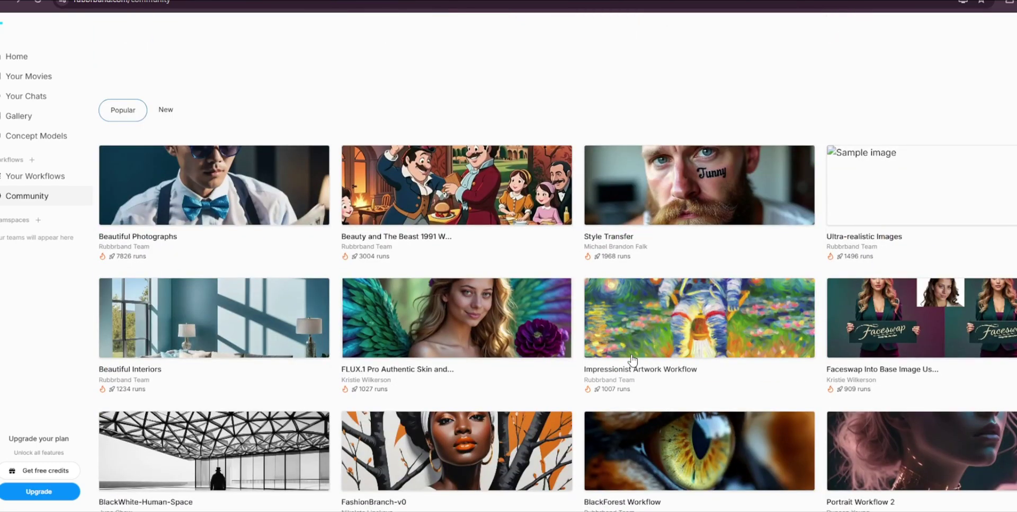
{"action": "left_click", "coordinate": [14, 56]}
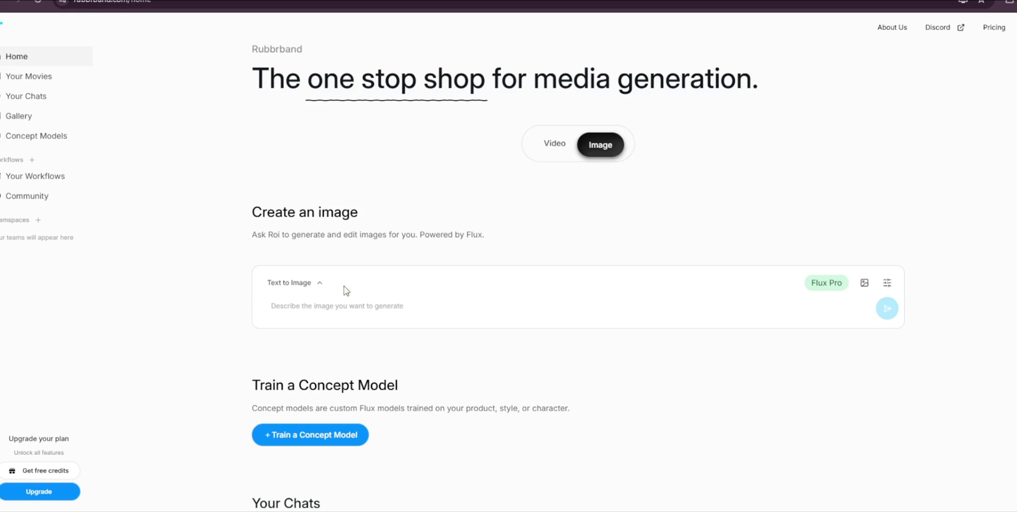
Switch to Upscale Image, attach an earlier generated portrait, and set the model to Flux Schnell
{"action": "left_click", "coordinate": [313, 284]}
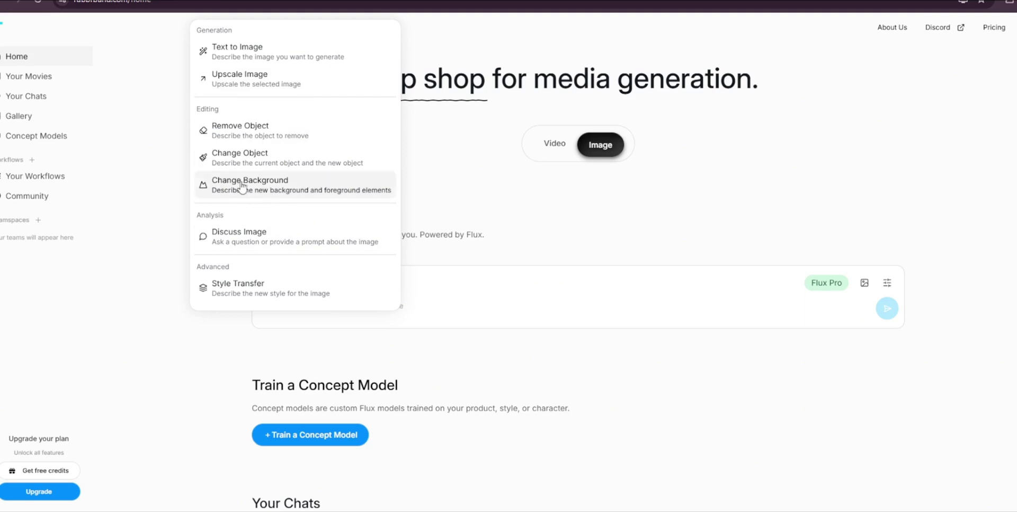
{"action": "left_click", "coordinate": [291, 78]}
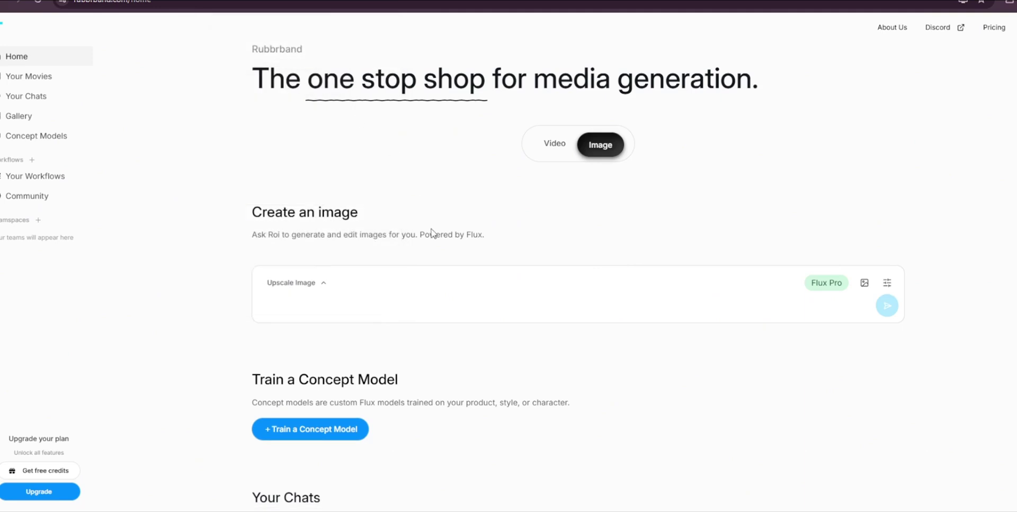
{"action": "left_click", "coordinate": [864, 285]}
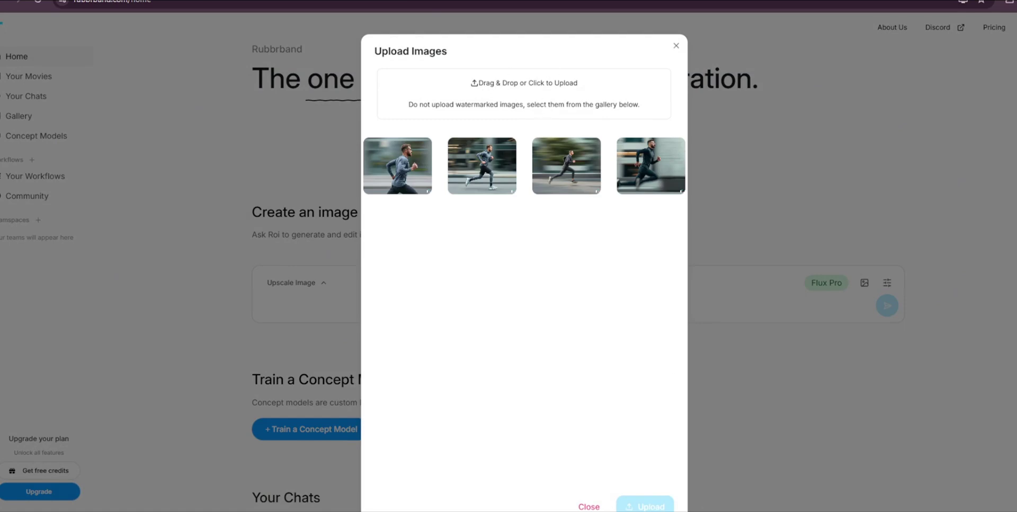
{"action": "left_click", "coordinate": [989, 441]}
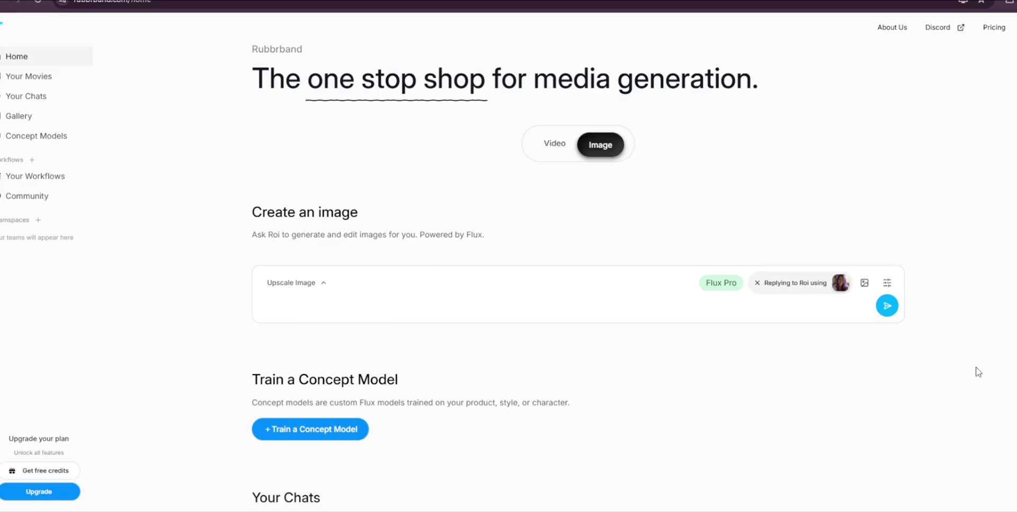
{"action": "left_click", "coordinate": [888, 282]}
{"action": "left_click", "coordinate": [886, 286]}
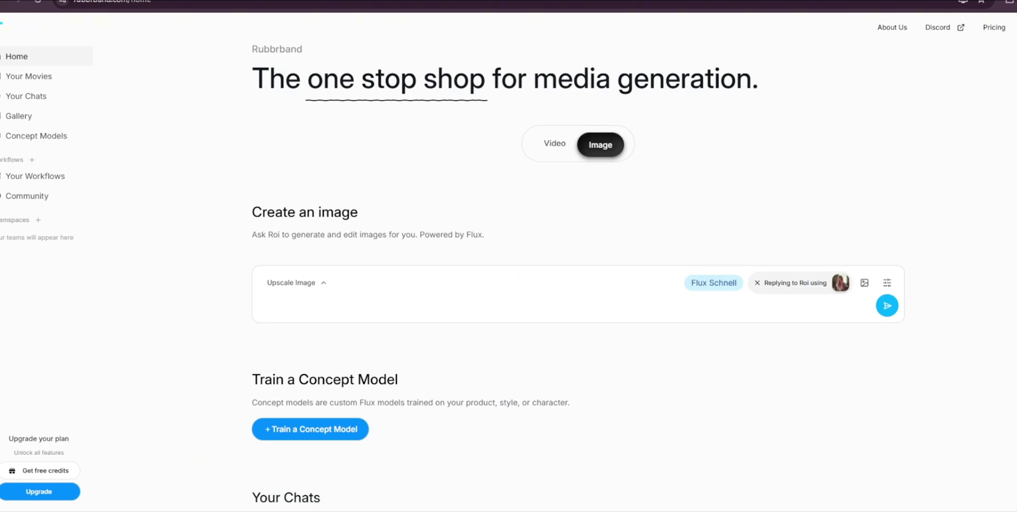
In Change Background mode, send the corrected prompt 'restaurant with Christmas lights'
{"action": "left_click", "coordinate": [315, 285]}
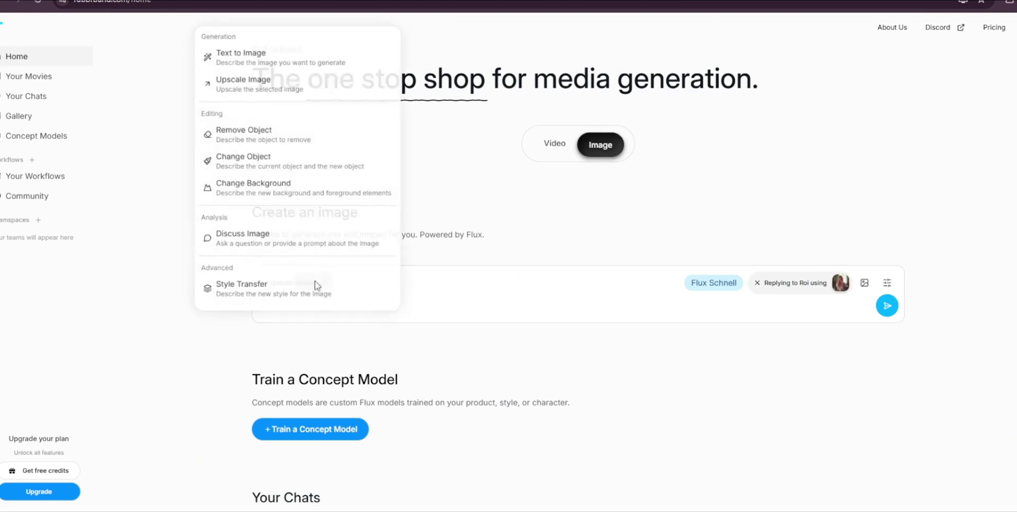
{"action": "left_click", "coordinate": [313, 186]}
{"action": "left_click", "coordinate": [403, 304]}
{"action": "type", "text": "woman standing up in rea"}
{"action": "key", "text": "BackSpace"}
{"action": "key", "text": "BackSpace"}
{"action": "key", "text": "BackSpace"}
{"action": "key", "text": "BackSpace"}
{"action": "key", "text": "BackSpace"}
{"action": "key", "text": "BackSpace"}
{"action": "key", "text": "BackSpace"}
{"action": "key", "text": "BackSpace"}
{"action": "key", "text": "BackSpace"}
{"action": "key", "text": "BackSpace"}
{"action": "key", "text": "BackSpace"}
{"action": "key", "text": "BackSpace"}
{"action": "key", "text": "BackSpace"}
{"action": "key", "text": "BackSpace"}
{"action": "key", "text": "BackSpace"}
{"action": "key", "text": "BackSpace"}
{"action": "key", "text": "BackSpace"}
{"action": "key", "text": "BackSpace"}
{"action": "key", "text": "BackSpace"}
{"action": "key", "text": "BackSpace"}
{"action": "type", "text": "restaurant with christmas lights"}
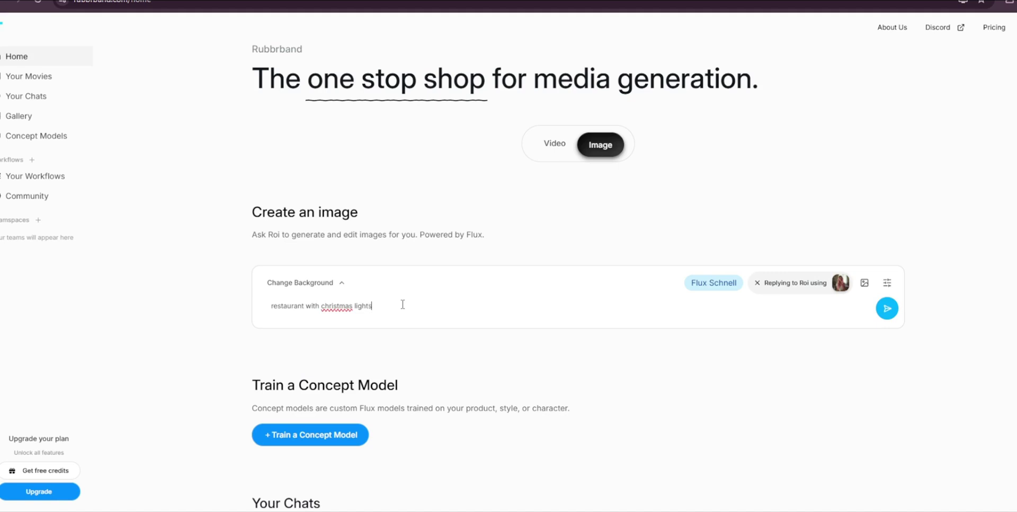
{"action": "right_click", "coordinate": [339, 306]}
{"action": "left_click", "coordinate": [402, 67]}
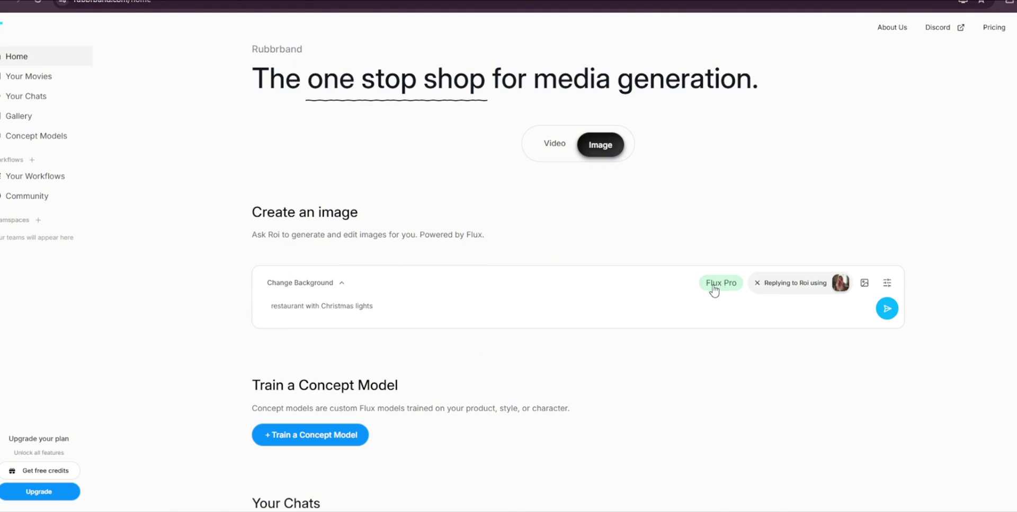
{"action": "left_click", "coordinate": [888, 308]}
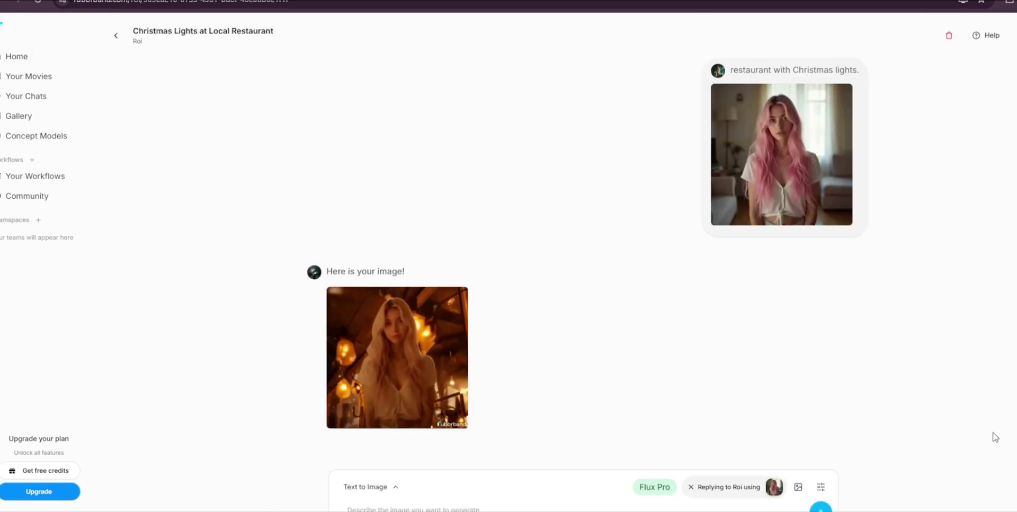
{"action": "mouse_move", "coordinate": [369, 424]}
Set the model to Flux Ultra and remove the attached reference image
{"action": "left_click", "coordinate": [374, 485]}
{"action": "left_click", "coordinate": [503, 188]}
{"action": "left_click", "coordinate": [657, 486]}
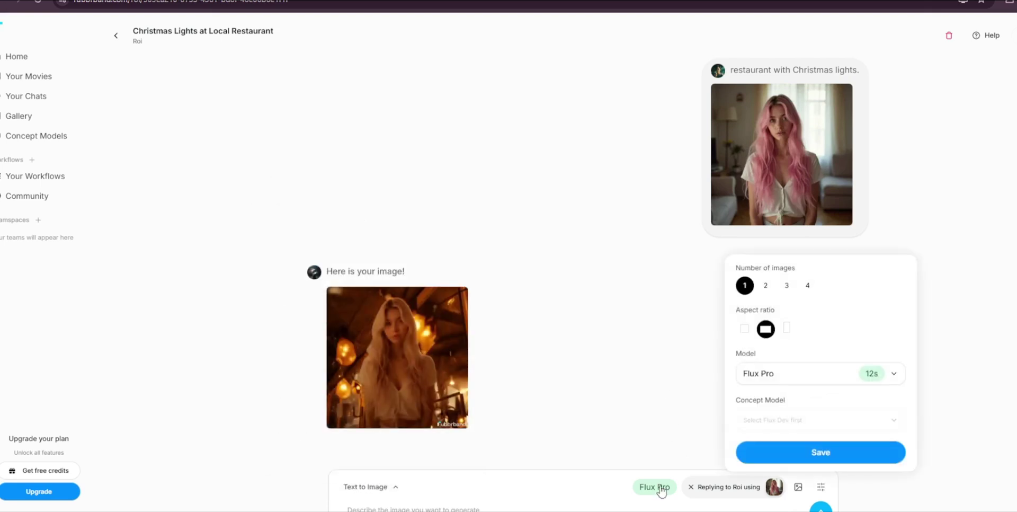
{"action": "left_click", "coordinate": [836, 384]}
{"action": "left_click", "coordinate": [765, 490]}
{"action": "left_click", "coordinate": [937, 396]}
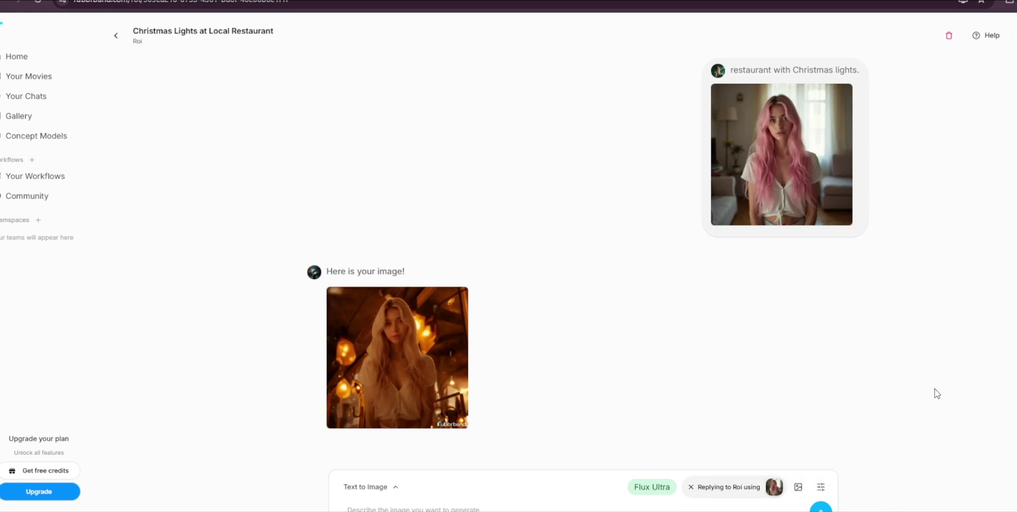
{"action": "left_click", "coordinate": [691, 487]}
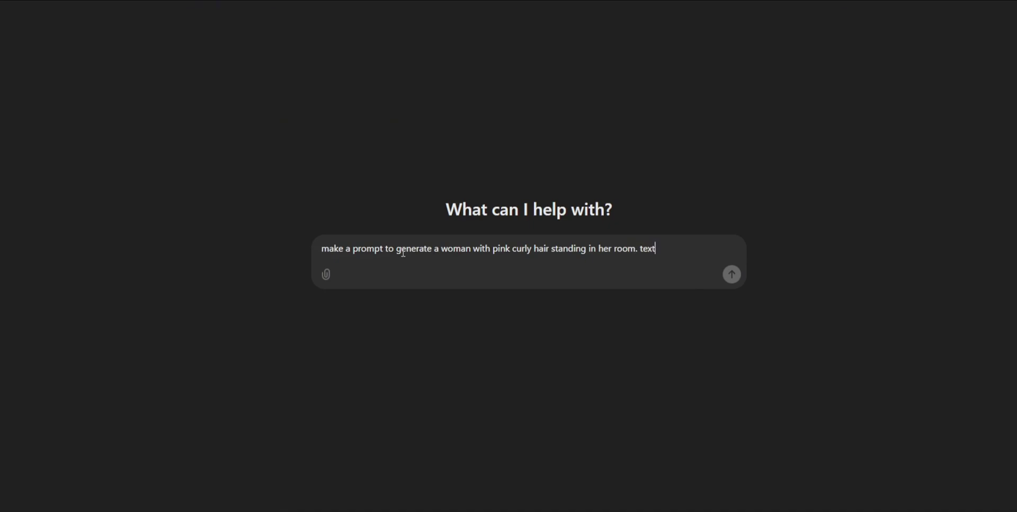
Send the revised ChatGPT request: a 24 year old woman in a bedroom, 'Be highly detailed, about 450 chars.'
{"action": "left_click", "coordinate": [616, 248]}
{"action": "type", "text": "bed"}
{"action": "left_click", "coordinate": [441, 248]}
{"action": "type", "text": "24 year"}
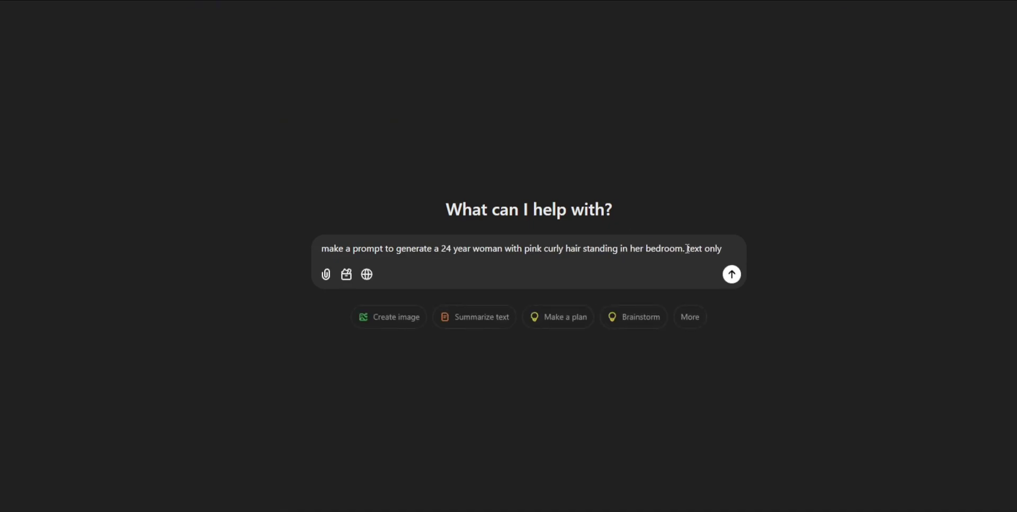
{"action": "left_click", "coordinate": [687, 249]}
{"action": "type", "text": "Be highly detailed"}
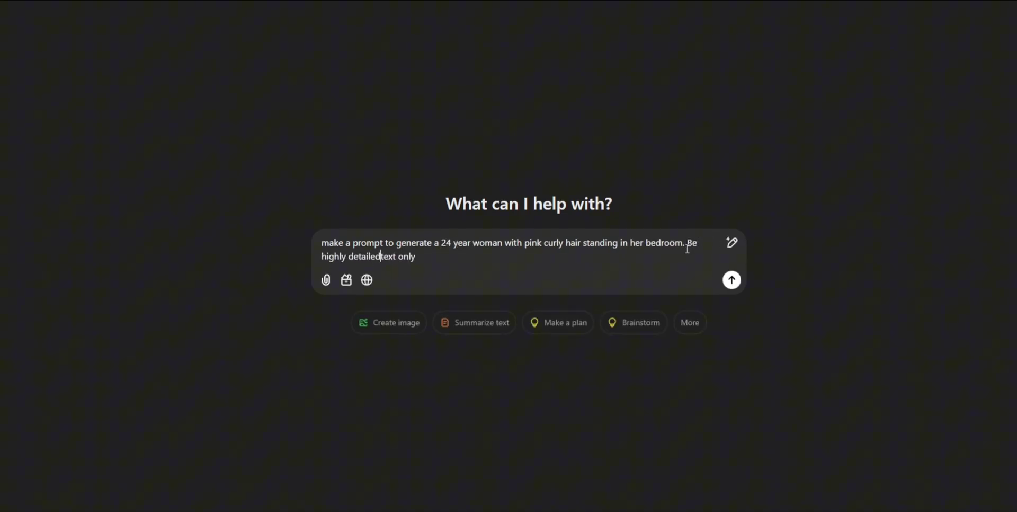
{"action": "type", "text": ", about 450 chars"}
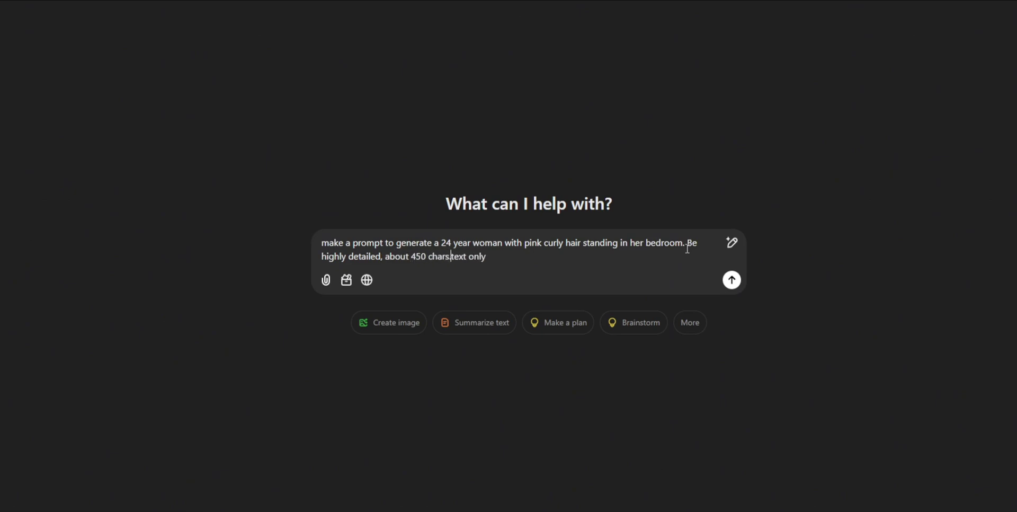
{"action": "type", "text": "."}
{"action": "key", "text": "Return"}
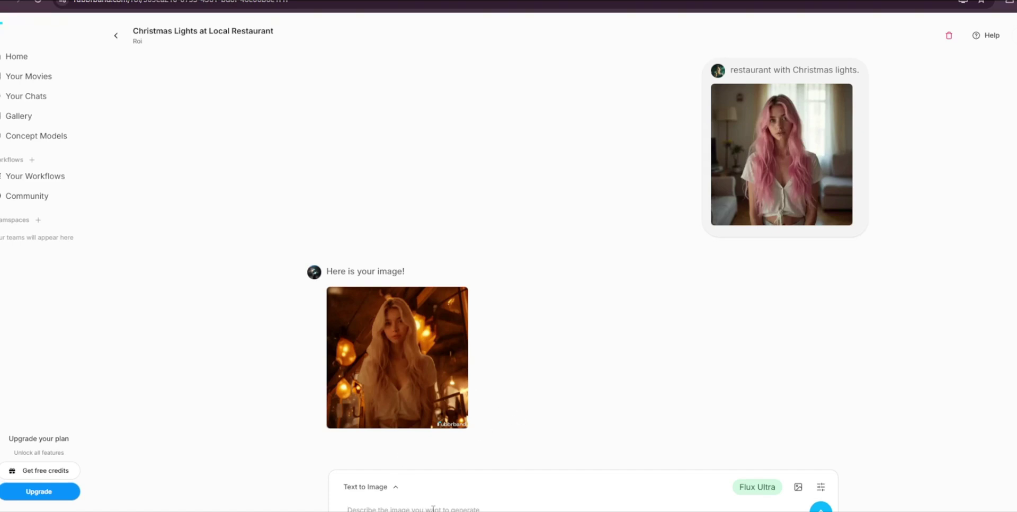
Paste the pink-haired bedroom prompt and save Flux Ultra settings of 2 images at 1:1
{"action": "key", "text": "ctrl+v"}
{"action": "left_click", "coordinate": [820, 486]}
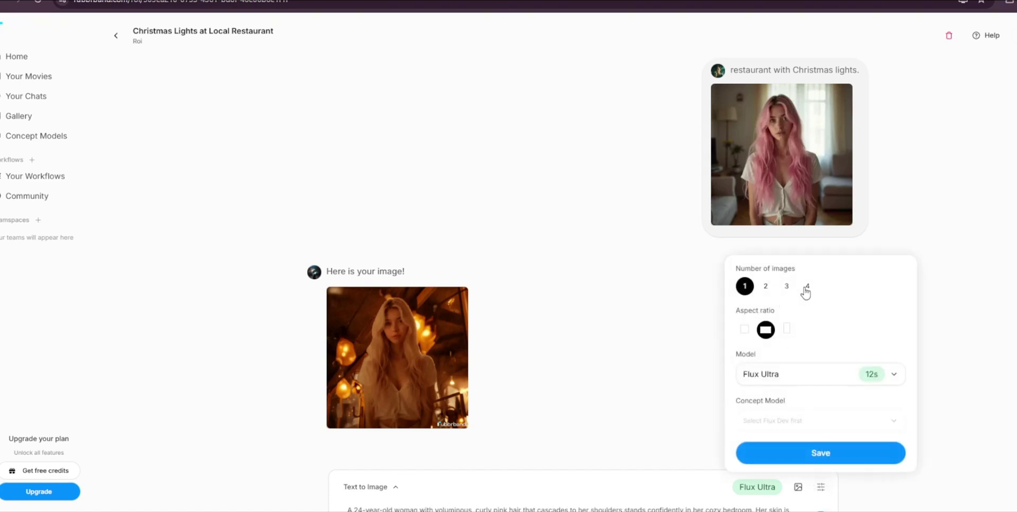
{"action": "left_click", "coordinate": [765, 287]}
{"action": "left_click", "coordinate": [787, 287]}
{"action": "left_click", "coordinate": [807, 287]}
{"action": "left_click", "coordinate": [787, 287]}
{"action": "left_click", "coordinate": [765, 287]}
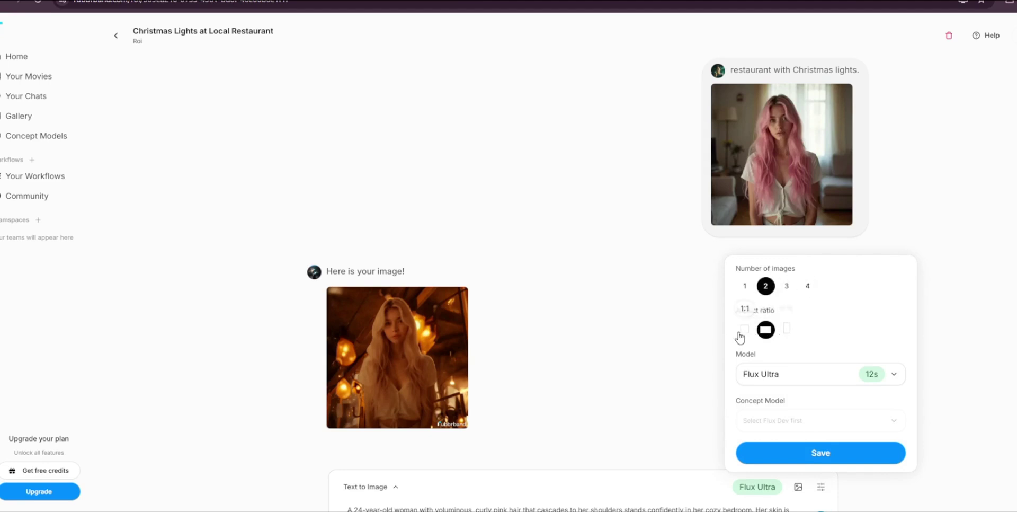
{"action": "left_click", "coordinate": [740, 334]}
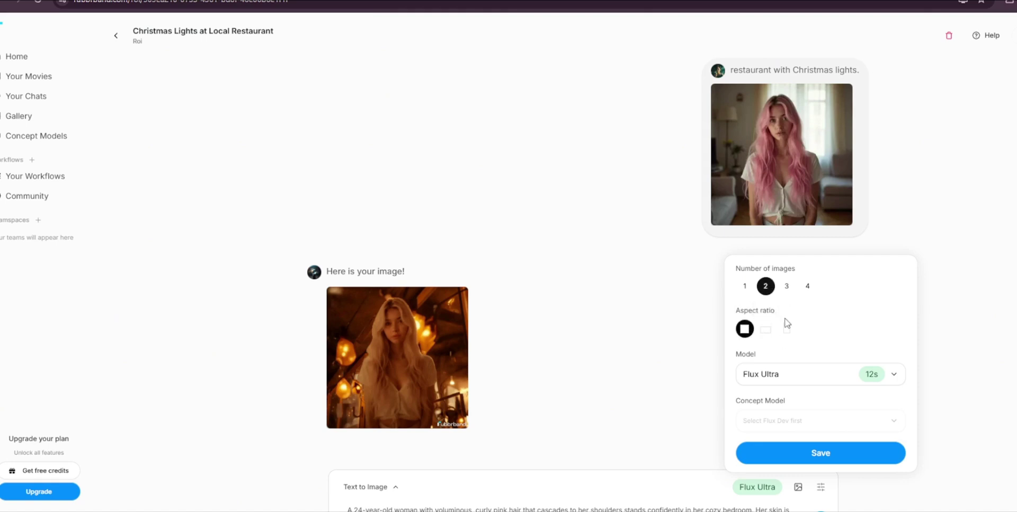
{"action": "left_click", "coordinate": [805, 453]}
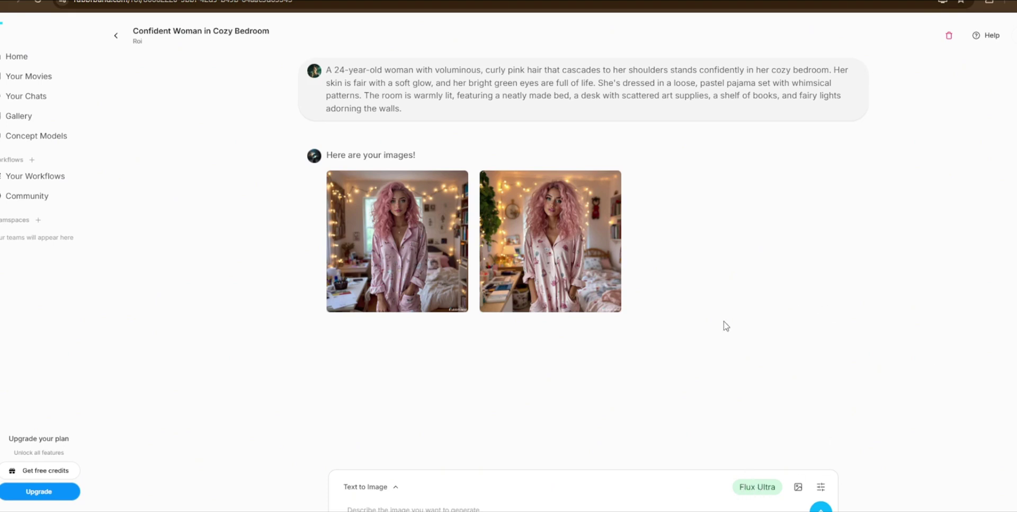
Look at both generated bedroom images enlarged, then go back to Your Chats
{"action": "left_click", "coordinate": [532, 223]}
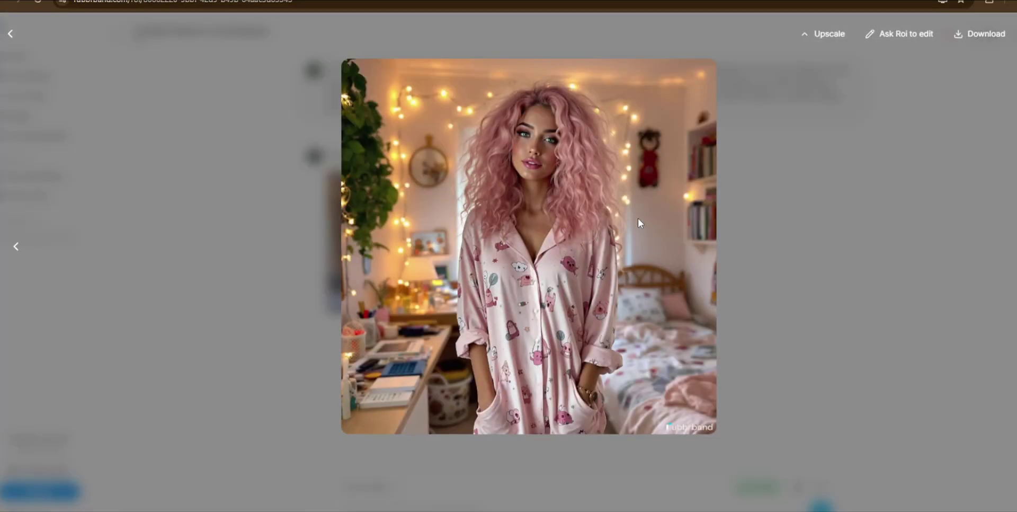
{"action": "left_click", "coordinate": [772, 190]}
{"action": "left_click", "coordinate": [399, 252]}
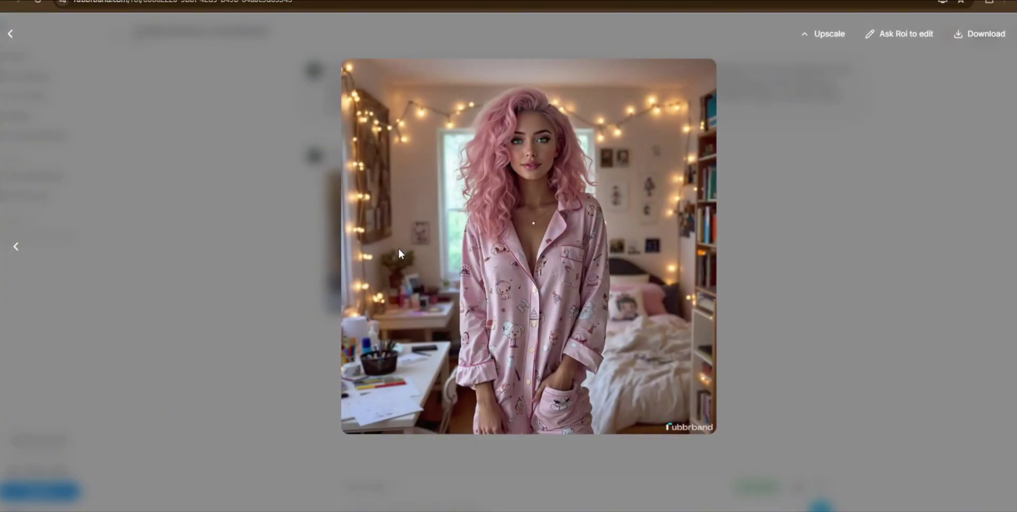
{"action": "left_click", "coordinate": [785, 256]}
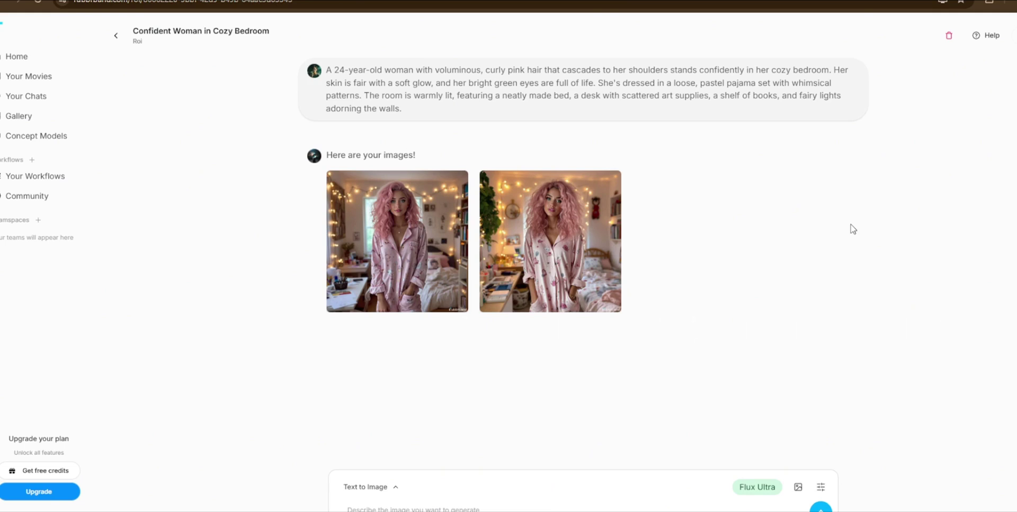
{"action": "left_click", "coordinate": [115, 35]}
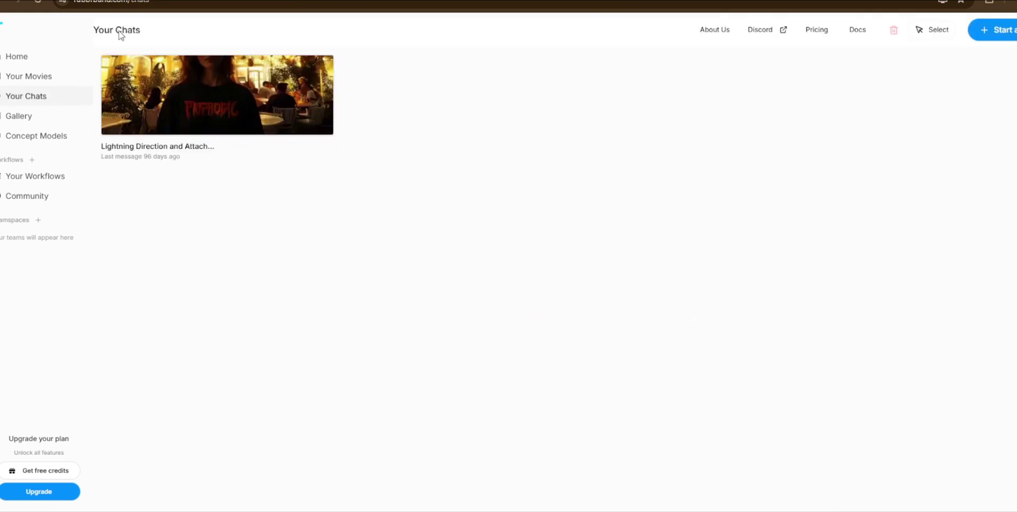
Start a new creation in Video mode with Kling 1.6 selected and Model Mode left on standard
{"action": "left_click", "coordinate": [1010, 32]}
{"action": "scroll", "coordinate": [971, 126], "scroll_direction": "down", "scroll_amount": 3}
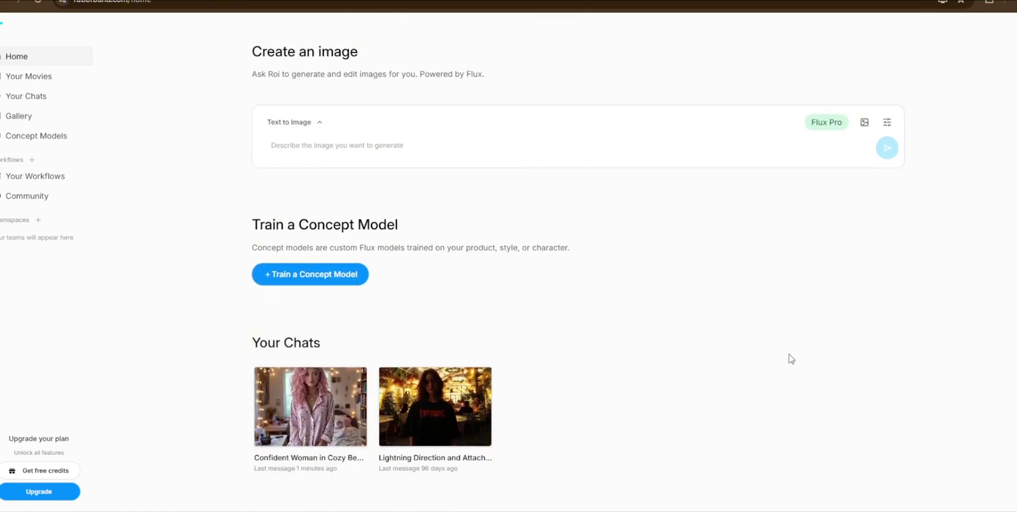
{"action": "scroll", "coordinate": [689, 433], "scroll_direction": "up", "scroll_amount": 3}
{"action": "left_click", "coordinate": [555, 144]}
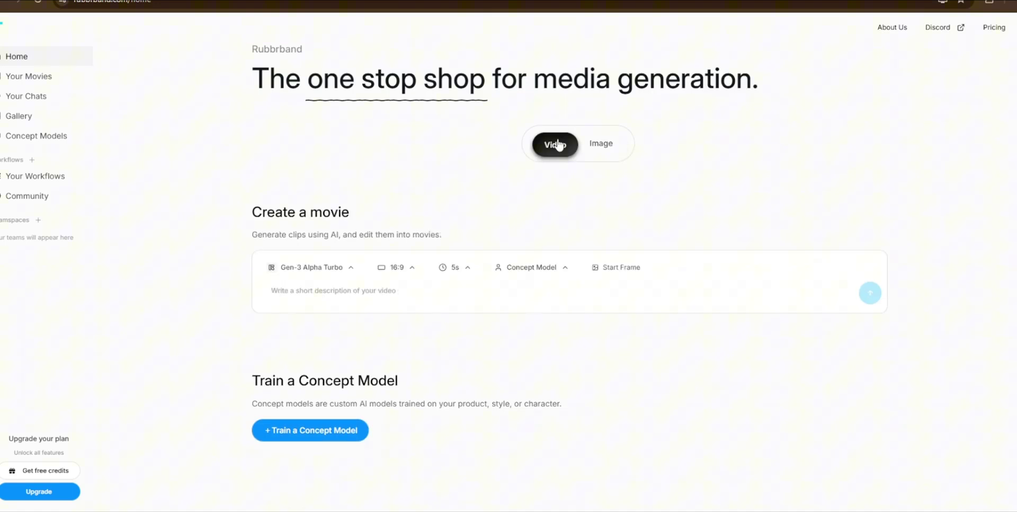
{"action": "left_click", "coordinate": [351, 267]}
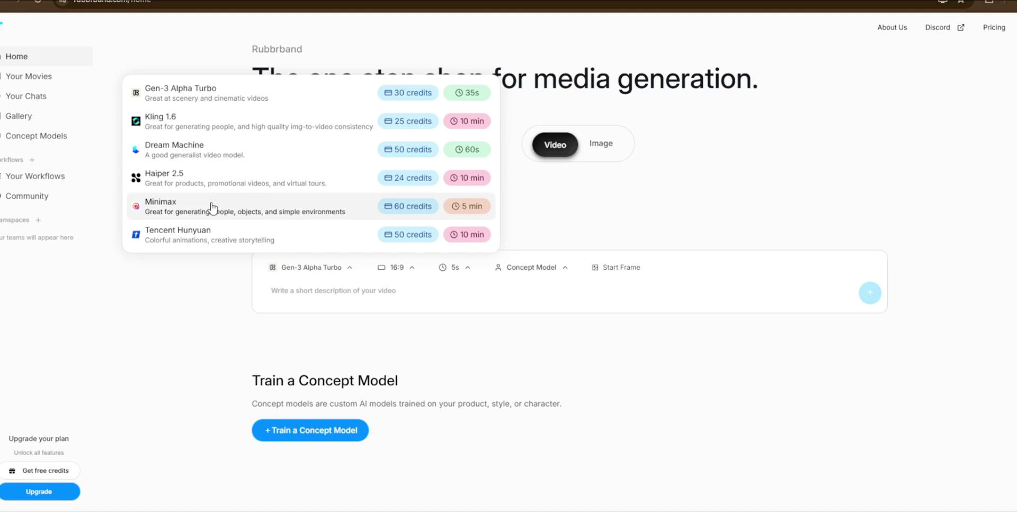
{"action": "left_click", "coordinate": [217, 129]}
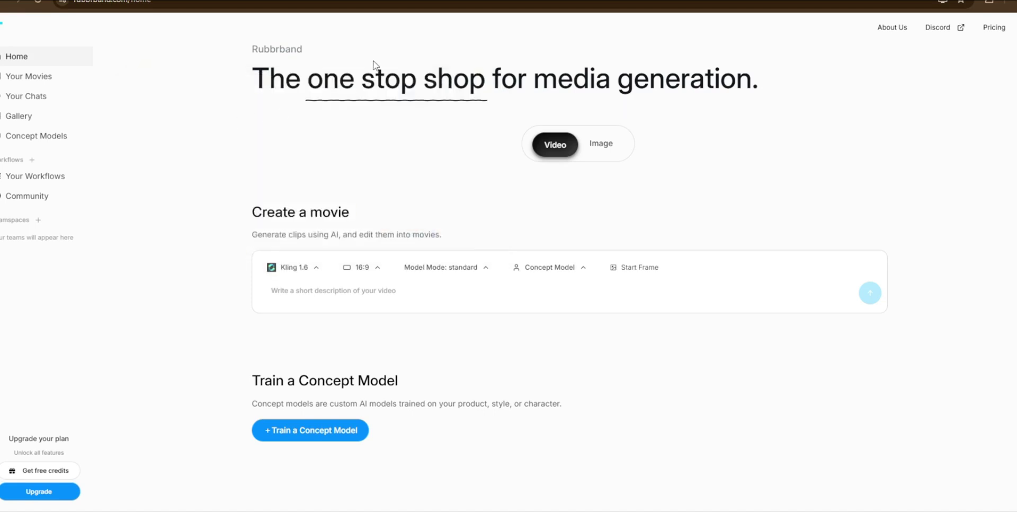
{"action": "left_click", "coordinate": [477, 267]}
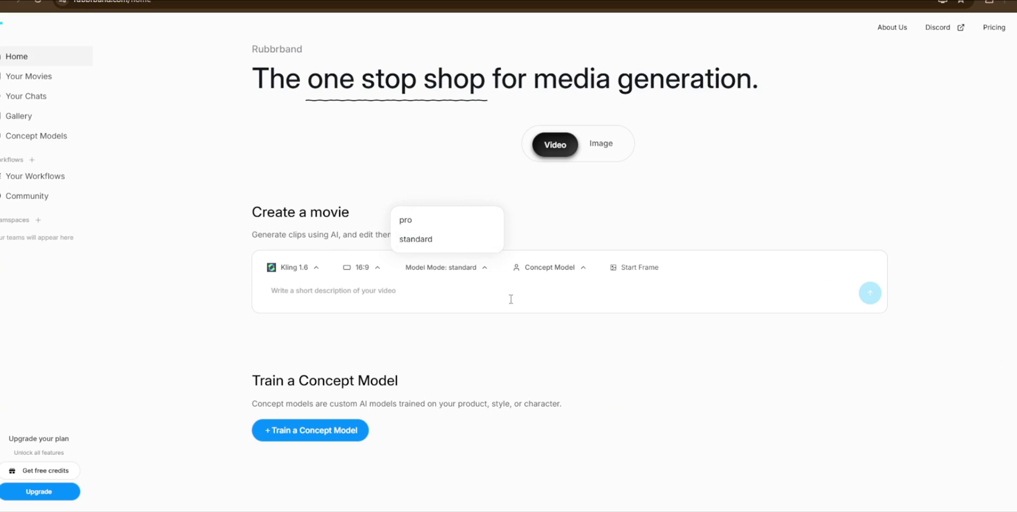
{"action": "left_click", "coordinate": [568, 268]}
{"action": "left_click", "coordinate": [567, 268]}
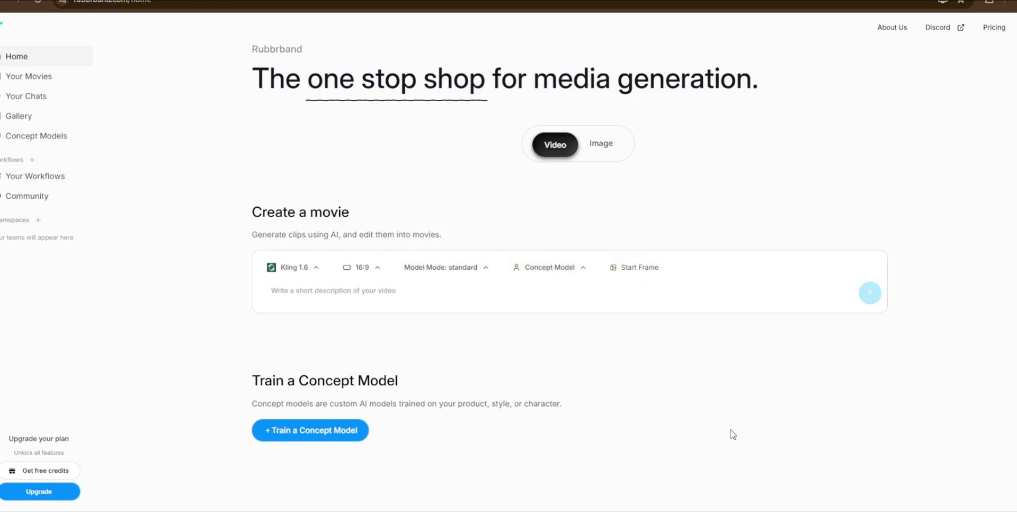
Upload the pink-bob phone selfie as the video's start frame
{"action": "left_click", "coordinate": [635, 267]}
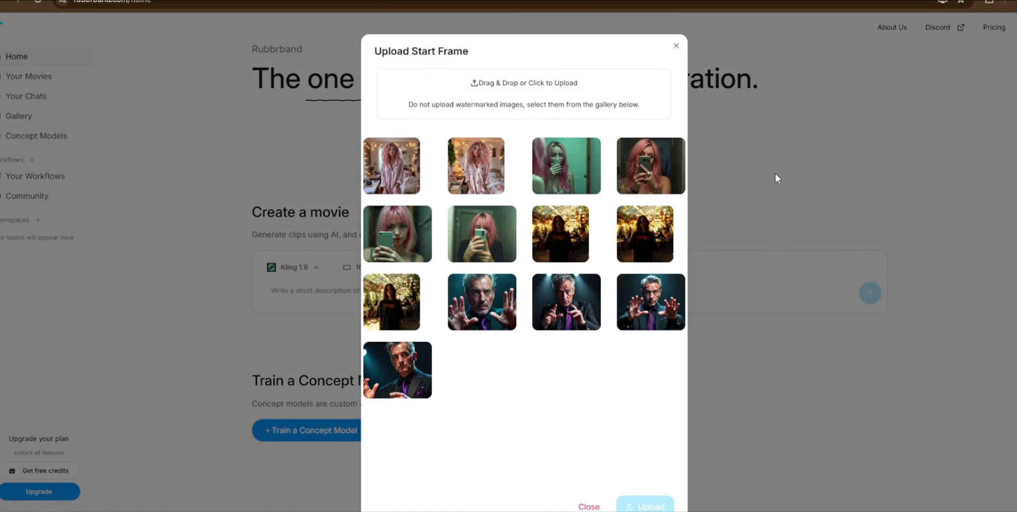
{"action": "left_click", "coordinate": [408, 251]}
{"action": "left_click", "coordinate": [642, 505]}
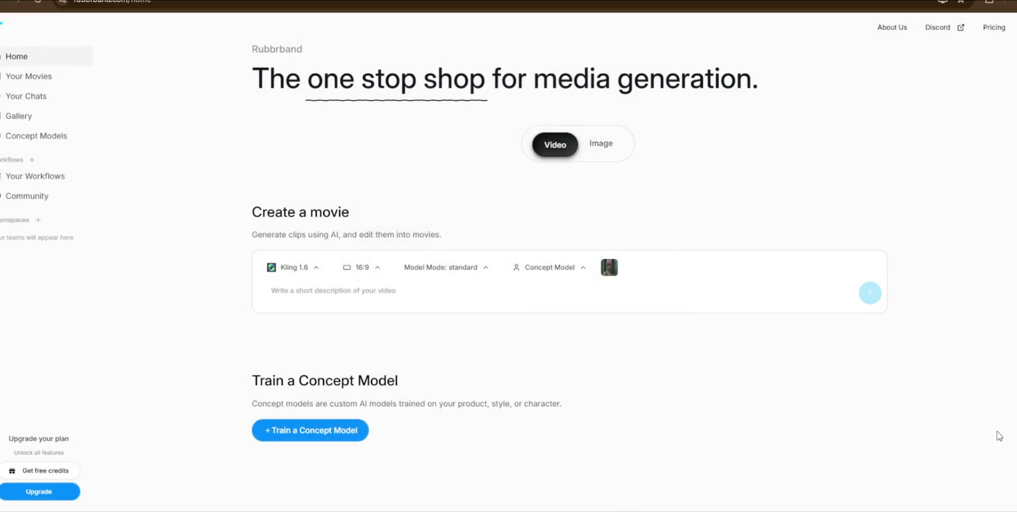
Prompt the clip as 'a woman taking a mirror selfie, moving her hands and bending her head'
{"action": "left_click", "coordinate": [348, 289]}
{"action": "type", "text": "a woman taking a mirror selfie"}
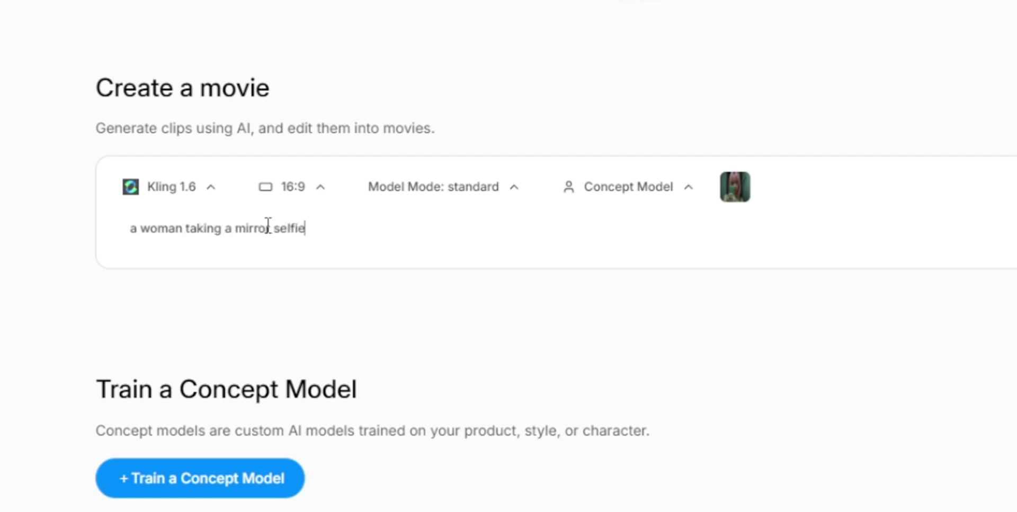
{"action": "type", "text": ", moving her hands and bending her head aswell"}
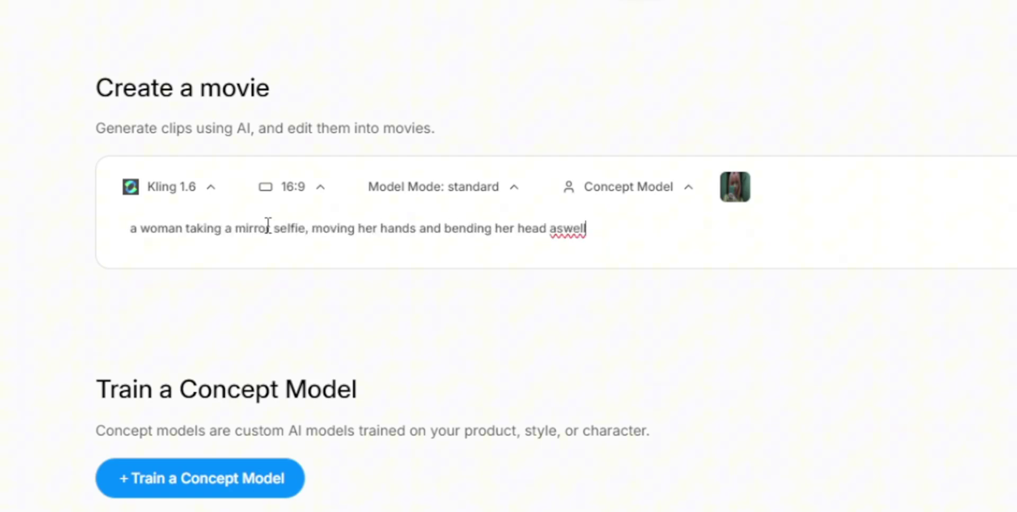
{"action": "type", "text": ". sight movement"}
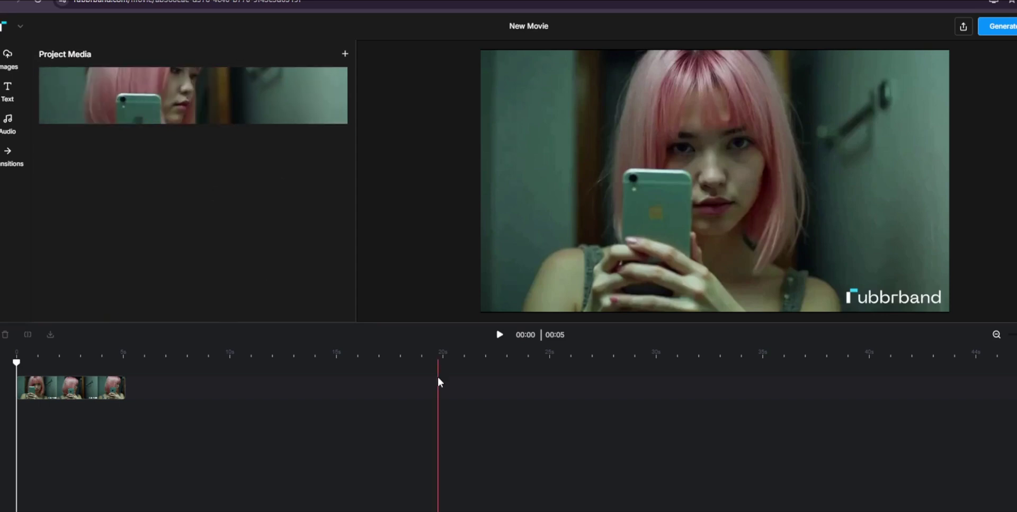
Play the mirror-selfie clip twice, export the movie, then return Home via the logo menu
{"action": "left_click", "coordinate": [499, 335]}
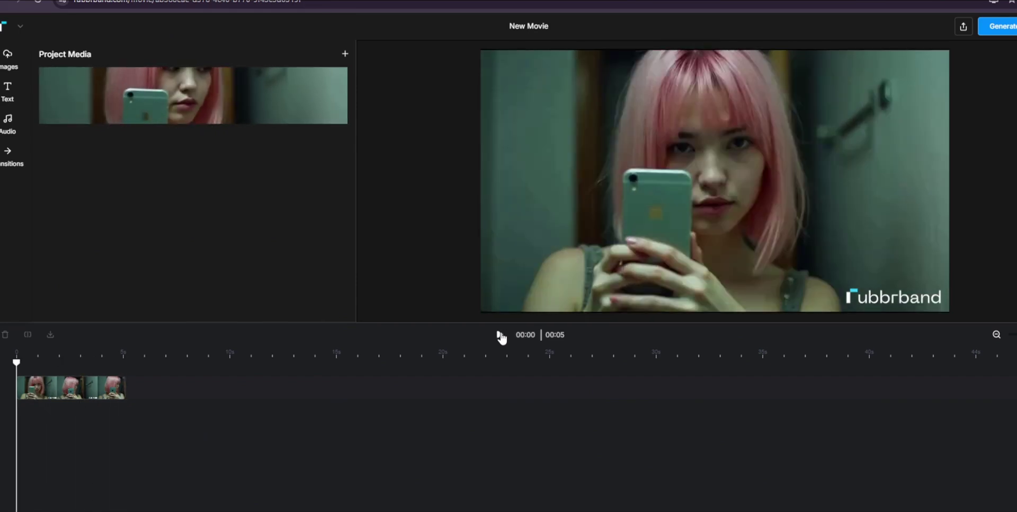
{"action": "left_click", "coordinate": [499, 335]}
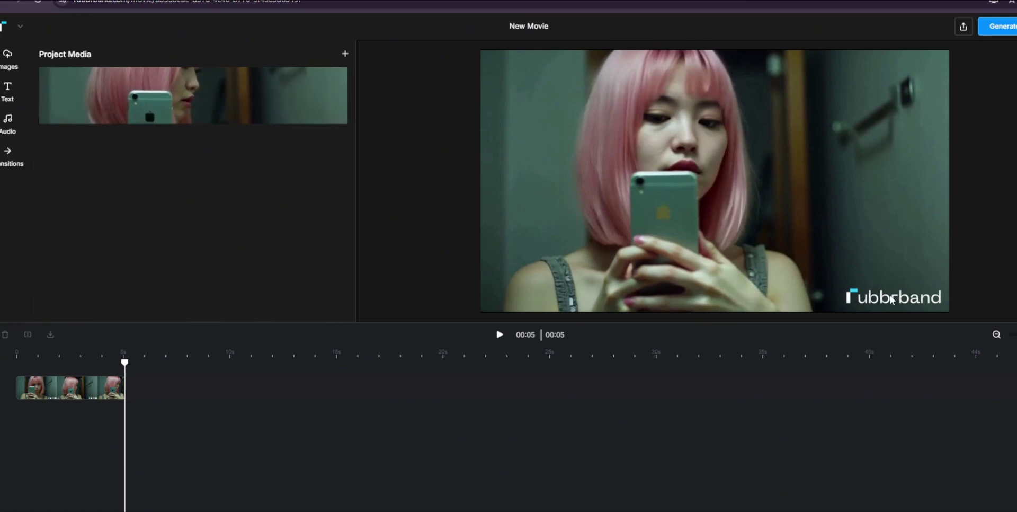
{"action": "left_click", "coordinate": [963, 26]}
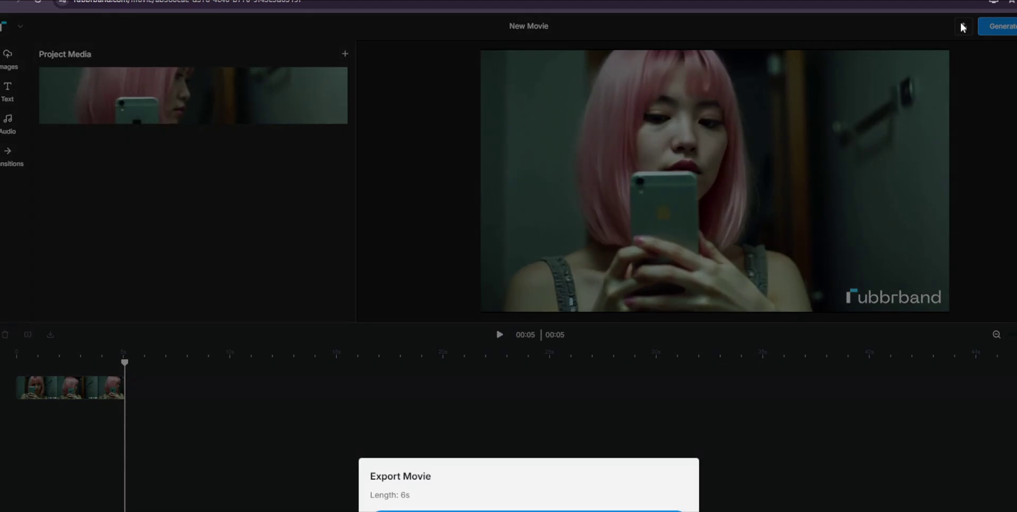
{"action": "left_click", "coordinate": [603, 510]}
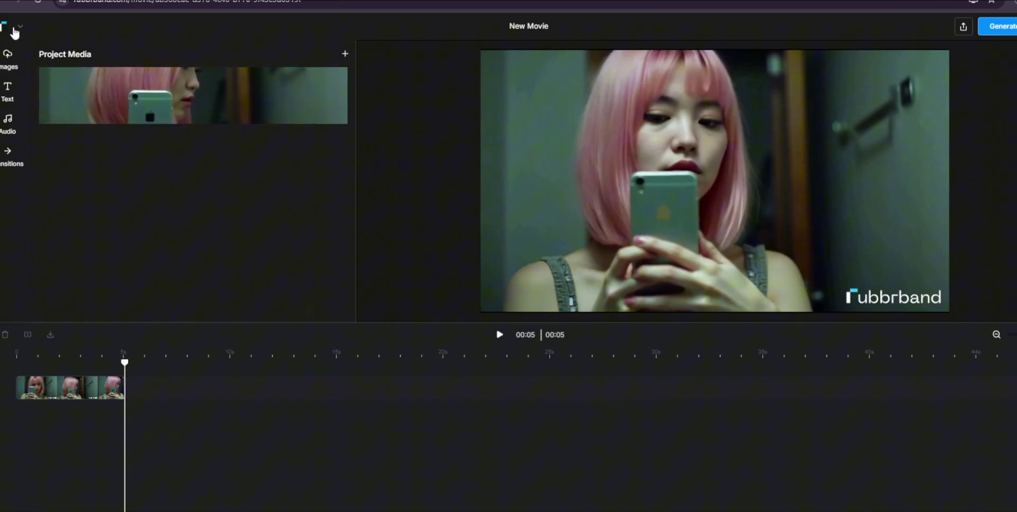
{"action": "left_click", "coordinate": [11, 26]}
{"action": "left_click", "coordinate": [24, 66]}
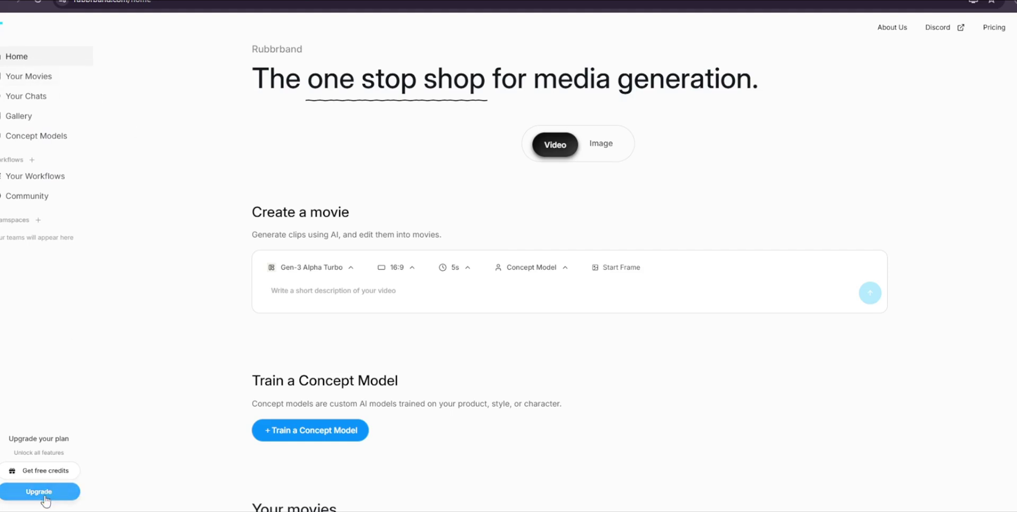
Glance at the Get Free Credits offers, close them, and switch to the TempMail tab
{"action": "left_click", "coordinate": [47, 471]}
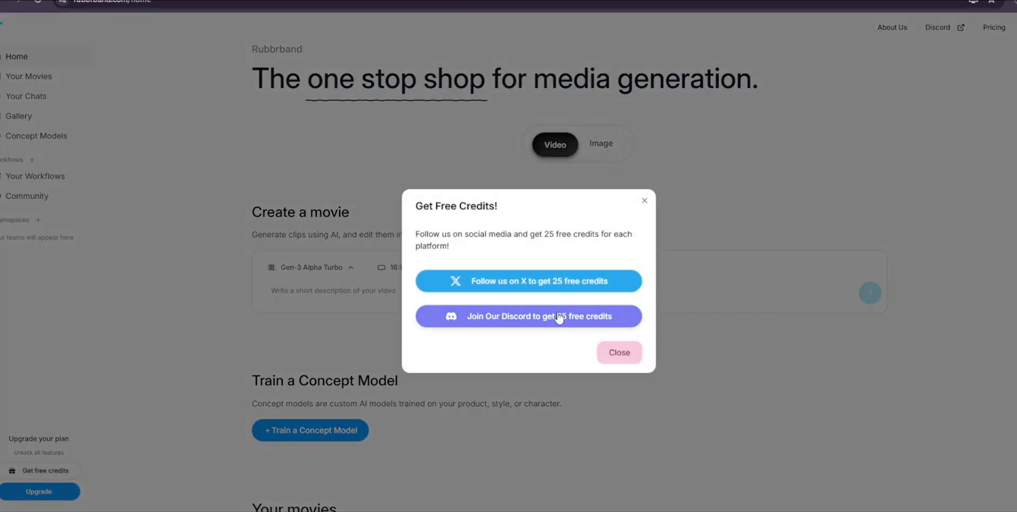
{"action": "left_click", "coordinate": [409, 293]}
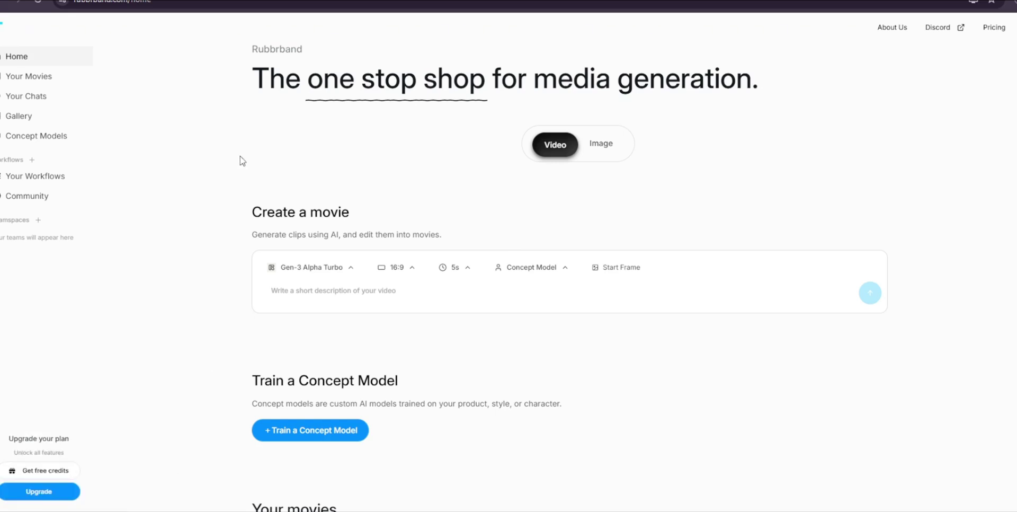
{"action": "key", "text": "ctrl+Tab"}
{"action": "scroll", "coordinate": [557, 138], "scroll_direction": "up", "scroll_amount": 3}
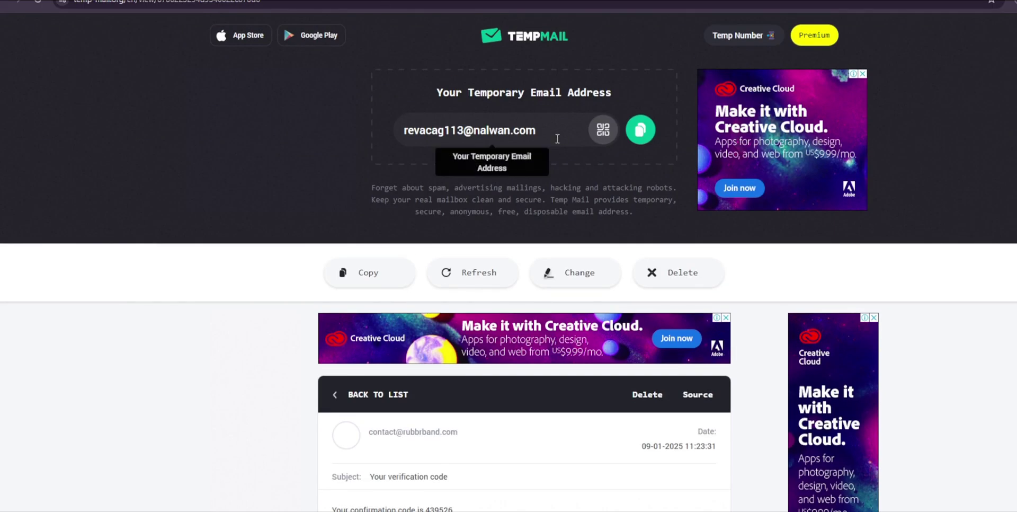
{"action": "scroll", "coordinate": [448, 371], "scroll_direction": "down", "scroll_amount": 2}
{"action": "left_click_drag", "start_coordinate": [453, 398], "coordinate": [443, 398]}
{"action": "left_click", "coordinate": [554, 386]}
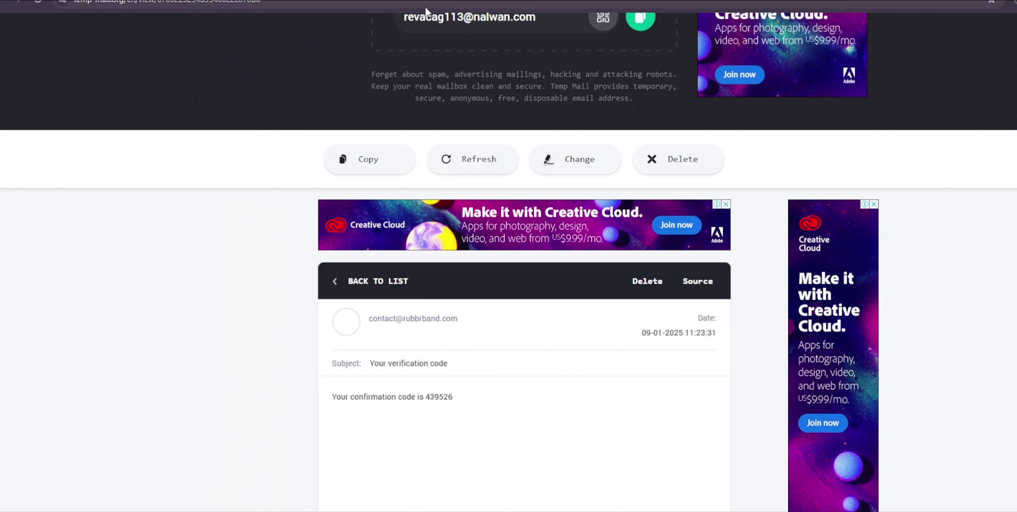
Search 'free watermark remover from video' in a new tab and open Vmake's Video Watermark Remover
{"action": "key", "text": "ctrl+t"}
{"action": "type", "text": "free water"}
{"action": "left_click", "coordinate": [287, 69]}
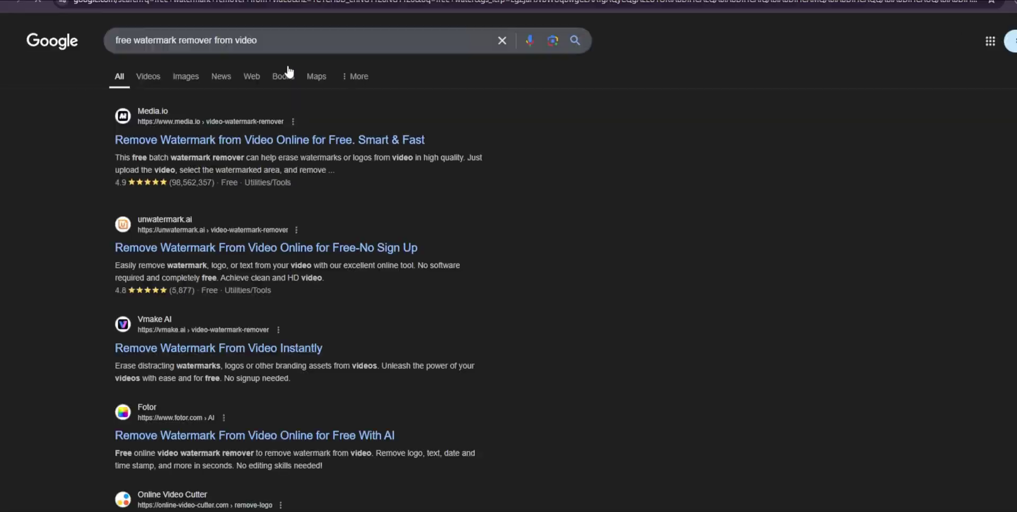
{"action": "left_click", "coordinate": [240, 355]}
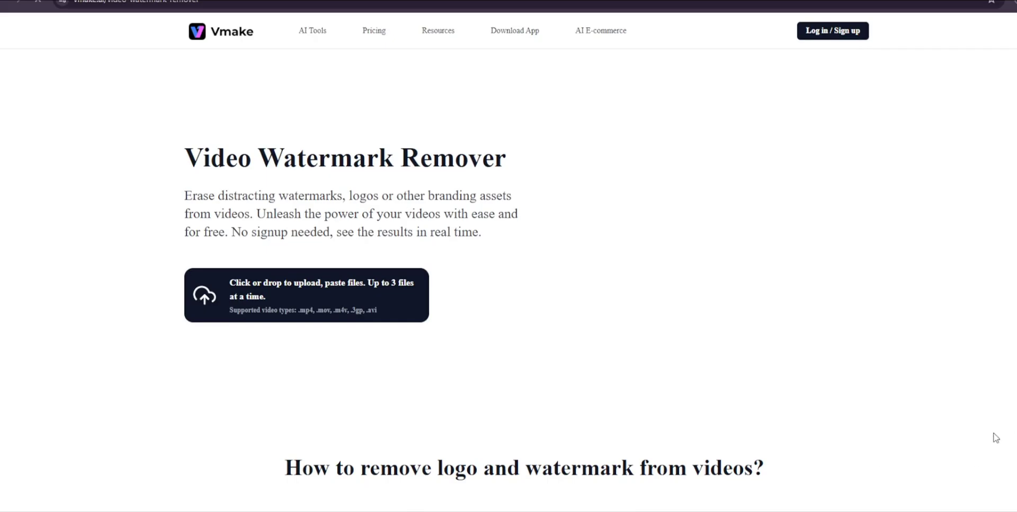
Drag download.mp4 from Chrome's downloads into Vmake's uploader and view the Original/After previews
{"action": "left_click", "coordinate": [1011, 1]}
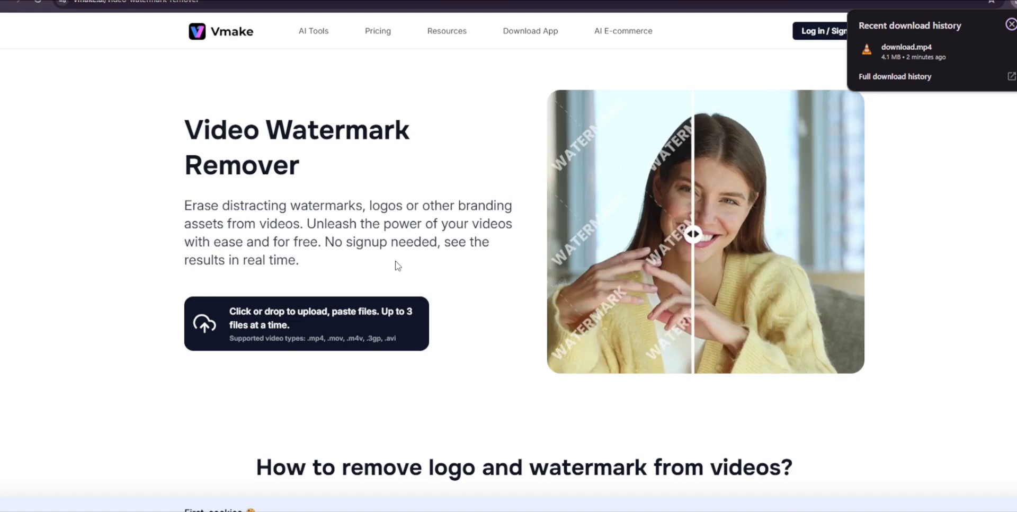
{"action": "left_click_drag", "start_coordinate": [907, 47], "coordinate": [738, 444]}
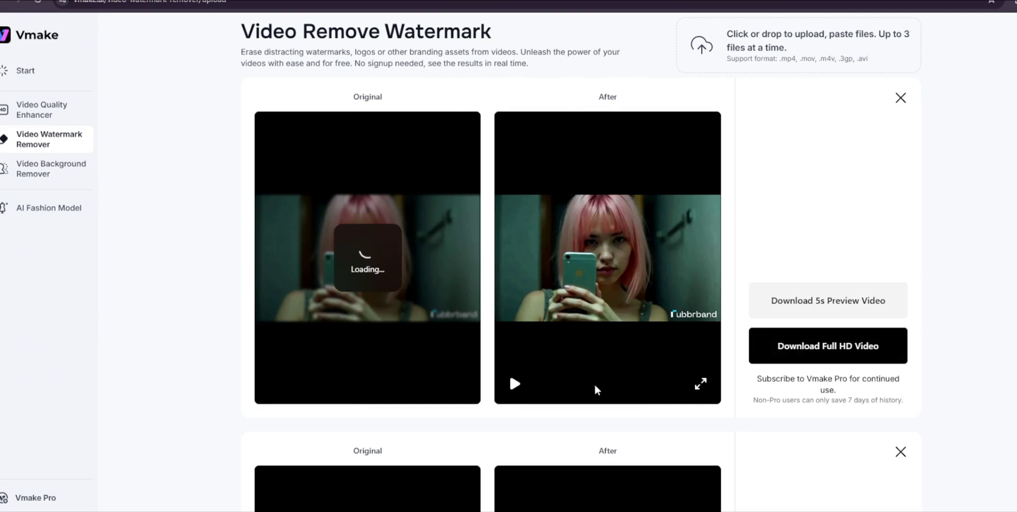
{"action": "scroll", "coordinate": [493, 395], "scroll_direction": "down", "scroll_amount": 5}
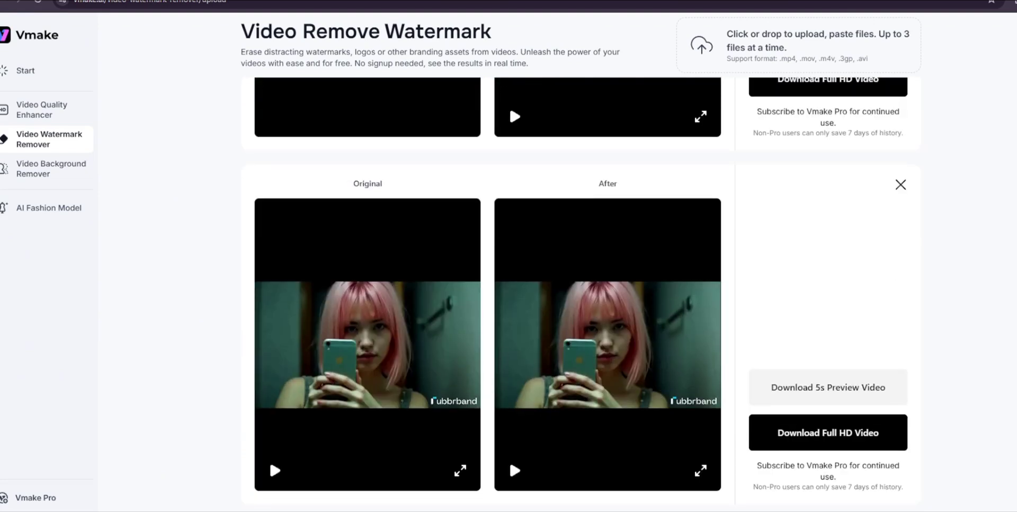